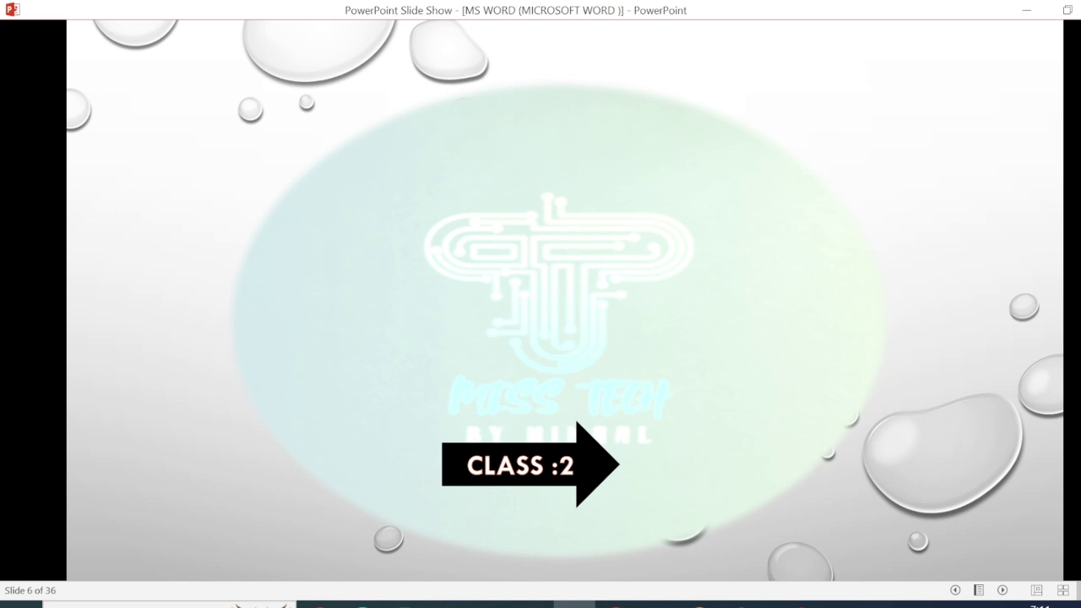
Advance through the slide show's Clipboard and Document Save slides, revealing each listed topic.
{"action": "key", "text": "Right"}
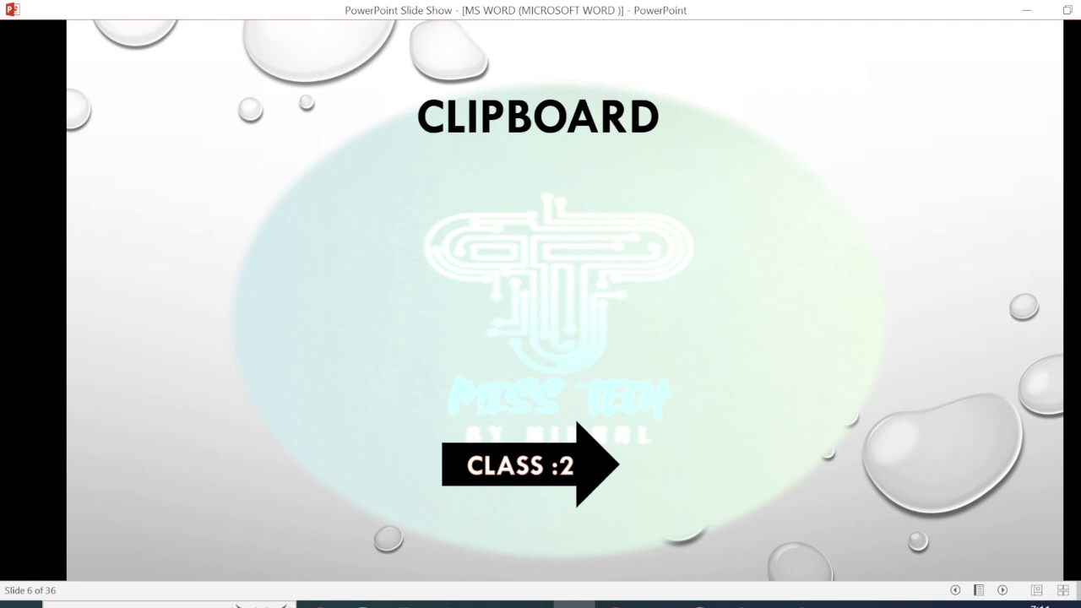
{"action": "key", "text": "Right"}
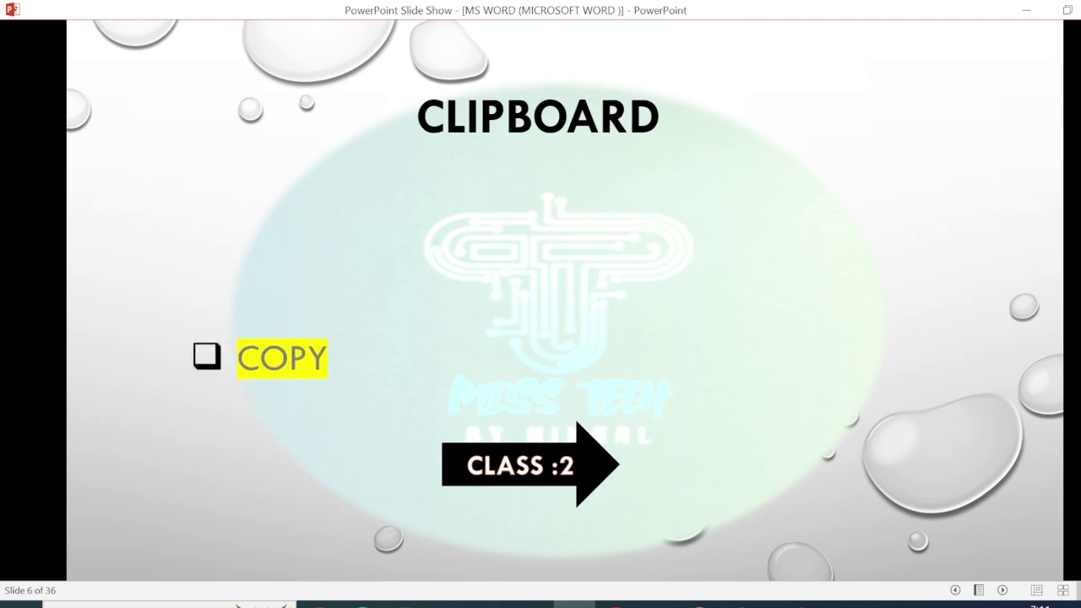
{"action": "key", "text": "Right"}
{"action": "key", "text": "Right"}
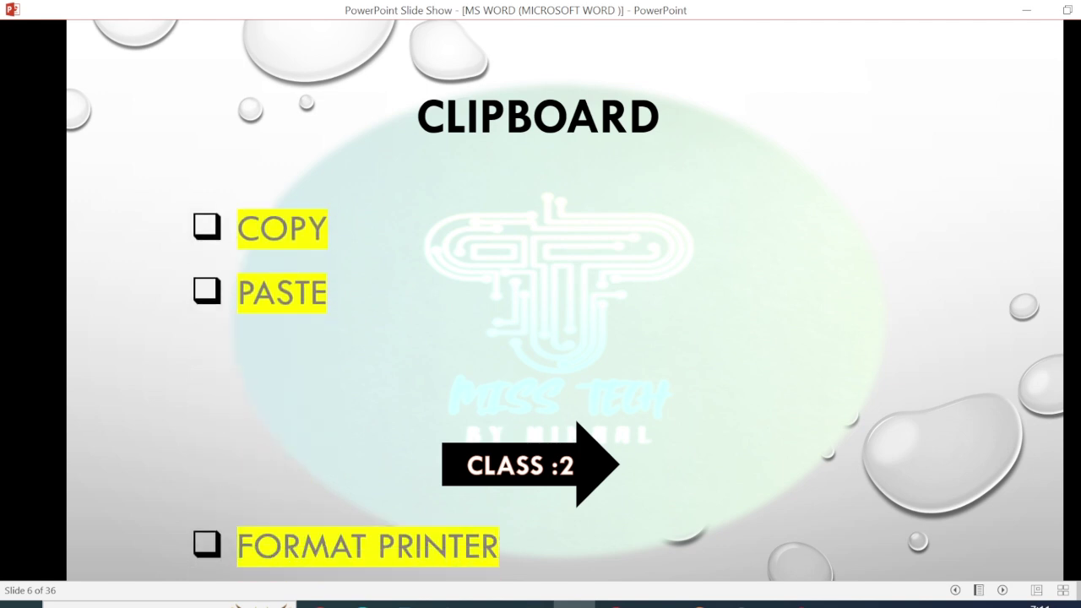
{"action": "key", "text": "Right"}
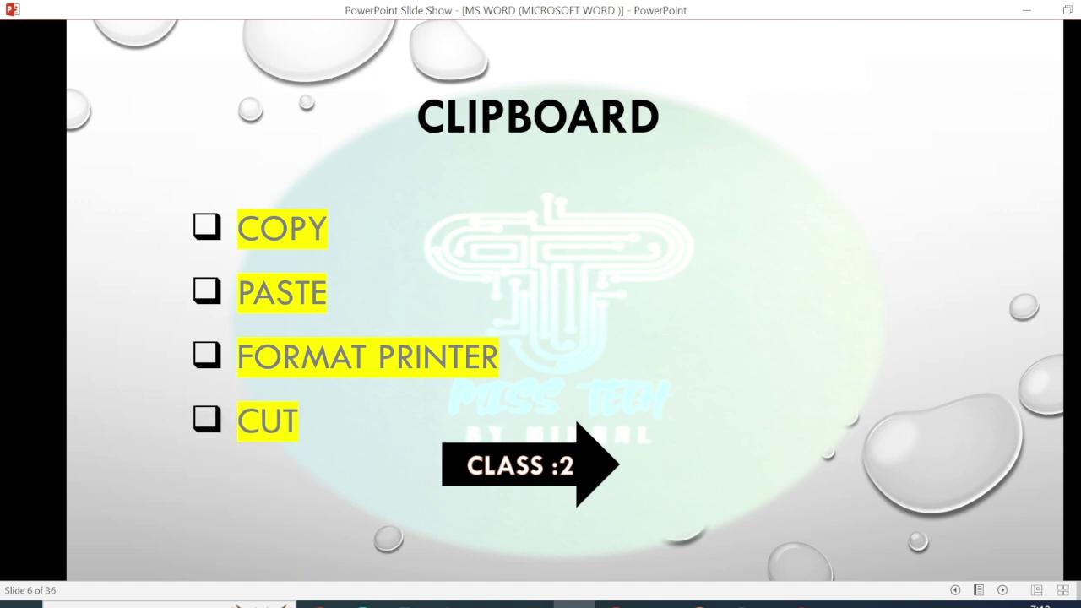
{"action": "key", "text": "Right"}
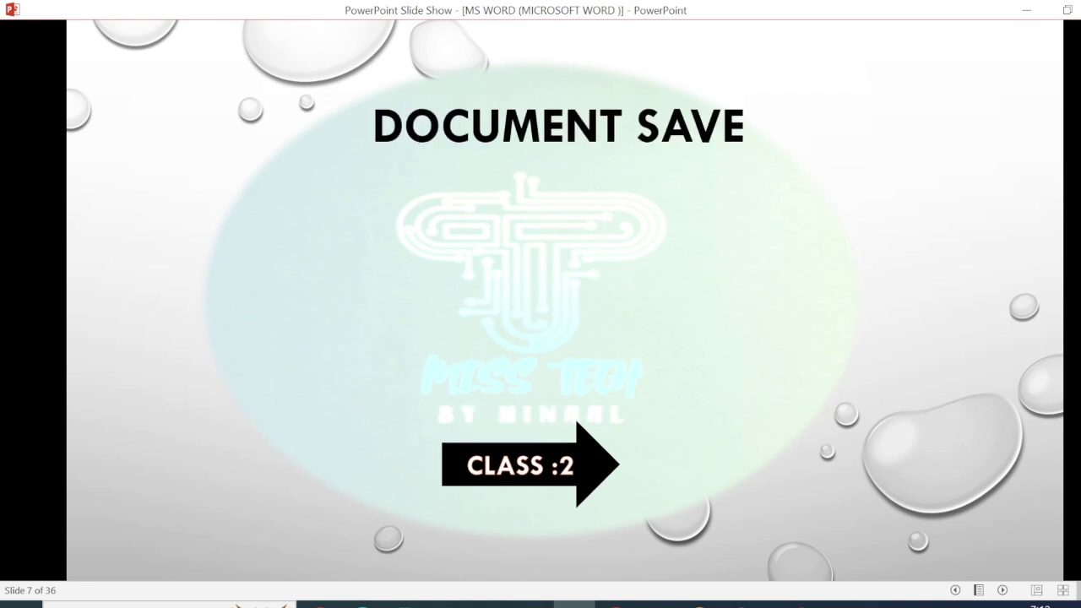
{"action": "key", "text": "Right"}
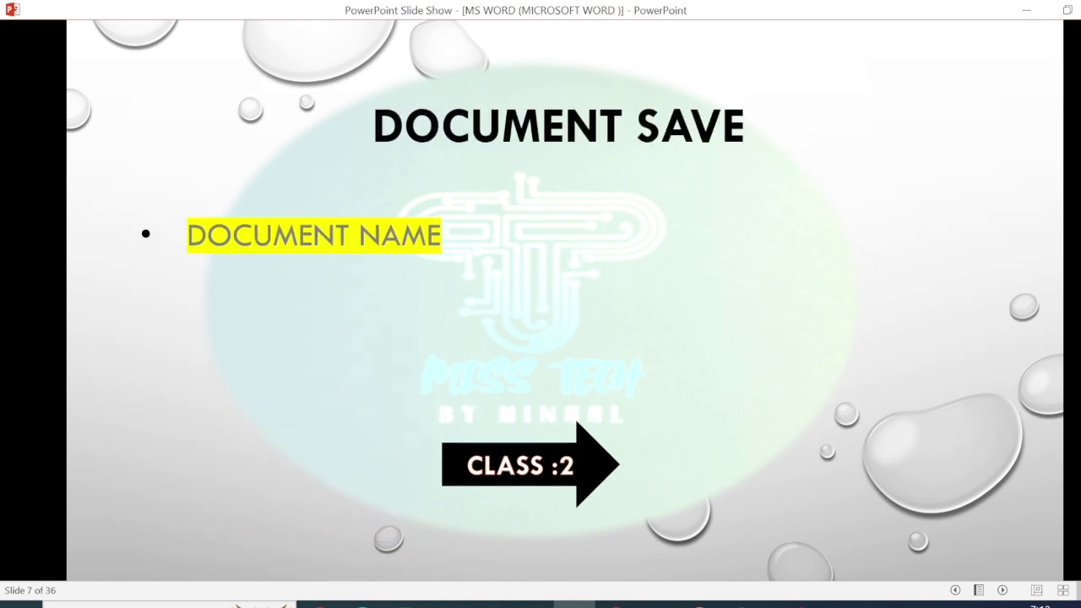
{"action": "key", "text": "Right"}
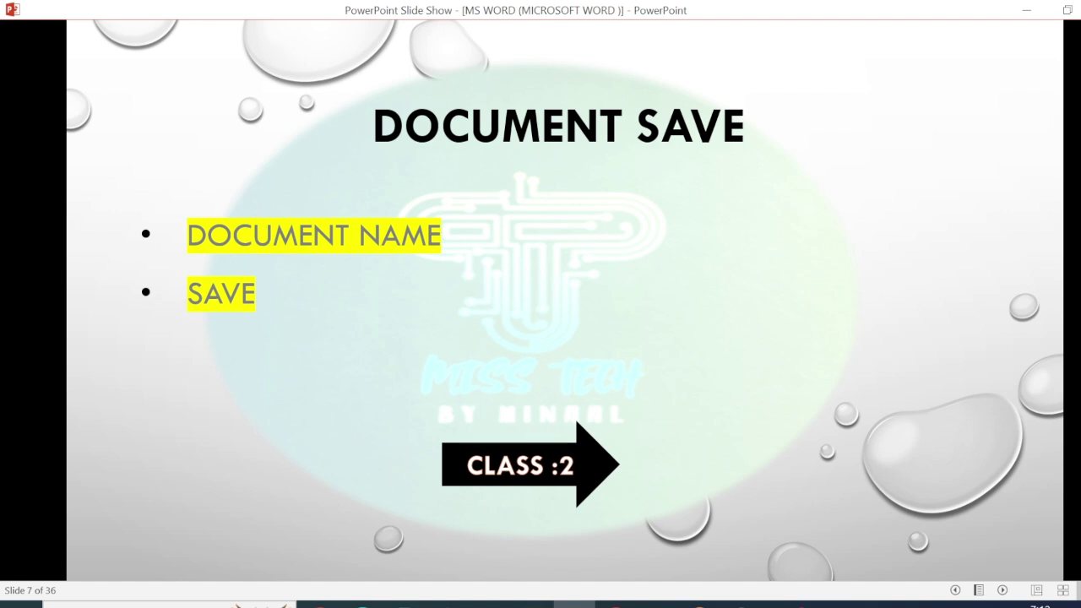
{"action": "key", "text": "Right"}
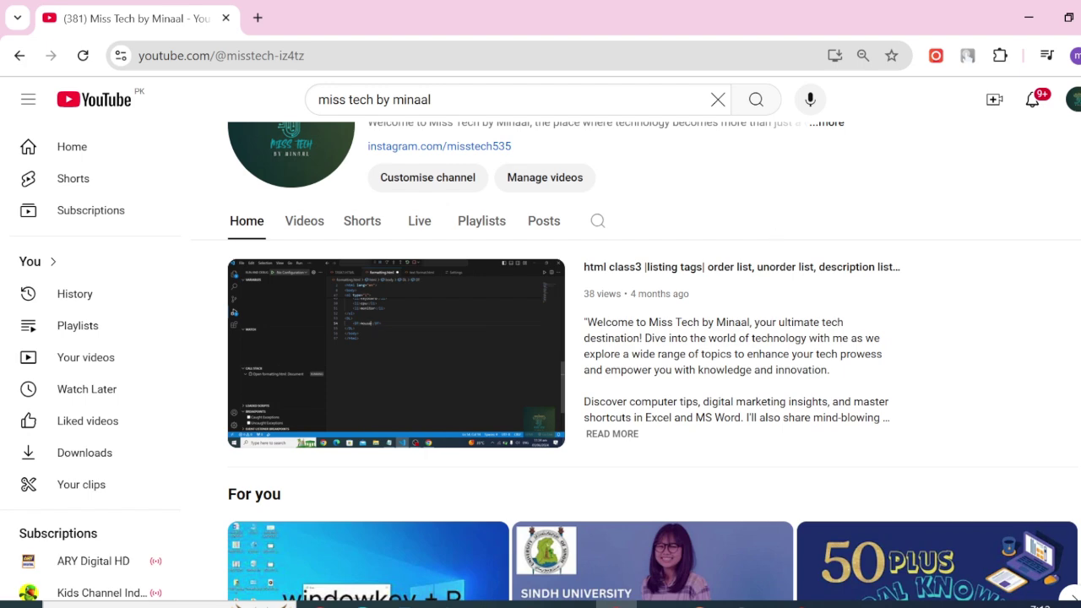
Switch to the blank Word document and generate sample text with =rand(1,2).
{"action": "mouse_move", "coordinate": [641, 539]}
{"action": "left_click", "coordinate": [667, 604]}
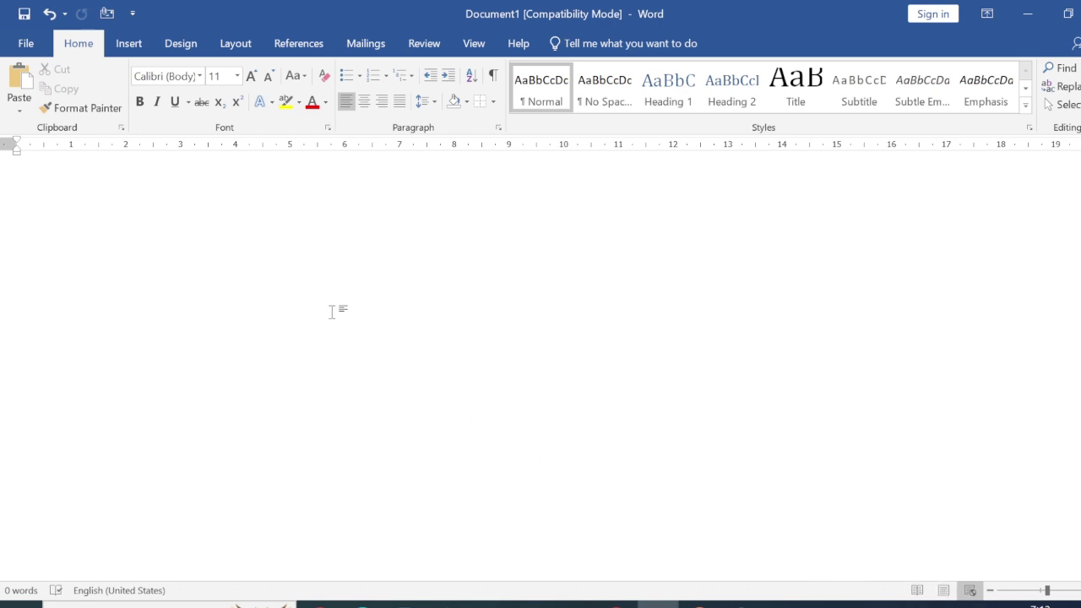
{"action": "type", "text": "=rand(1"}
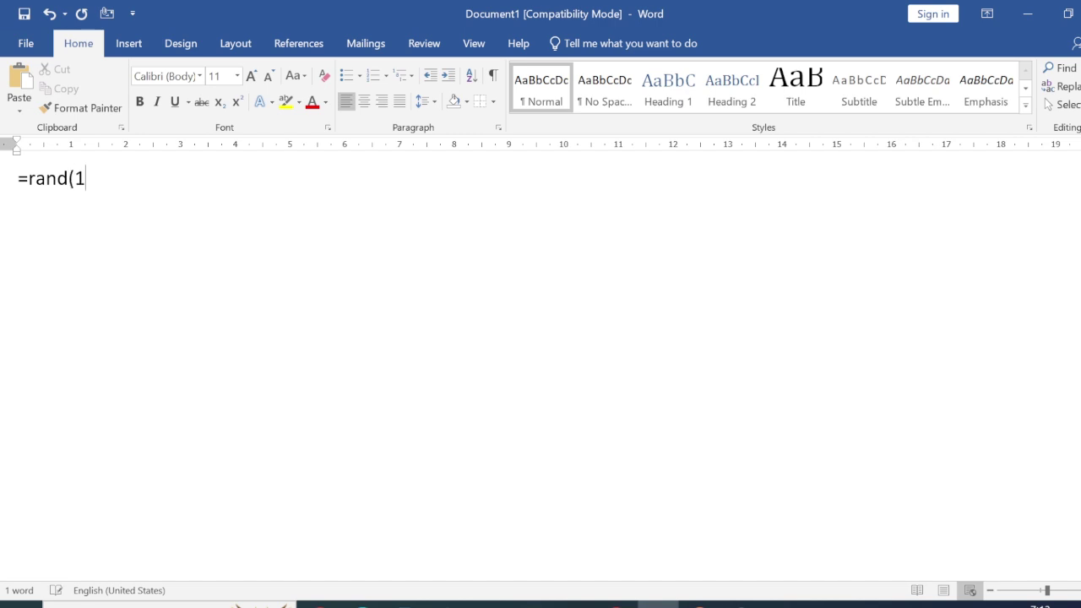
{"action": "type", "text": ",2)"}
{"action": "key", "text": "Return"}
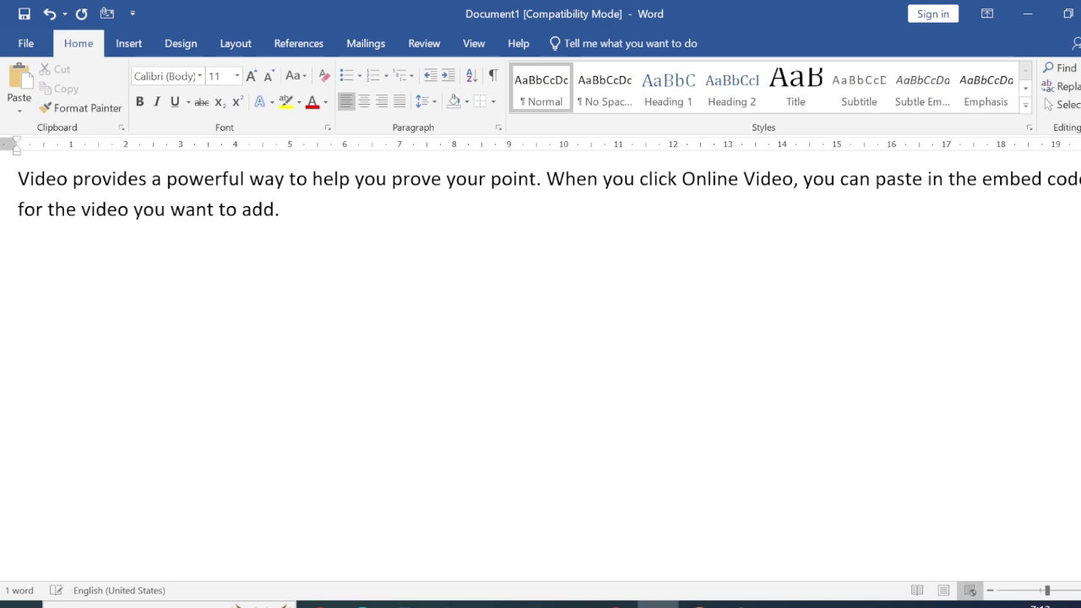
{"action": "left_click_drag", "start_coordinate": [21, 262], "coordinate": [639, 178]}
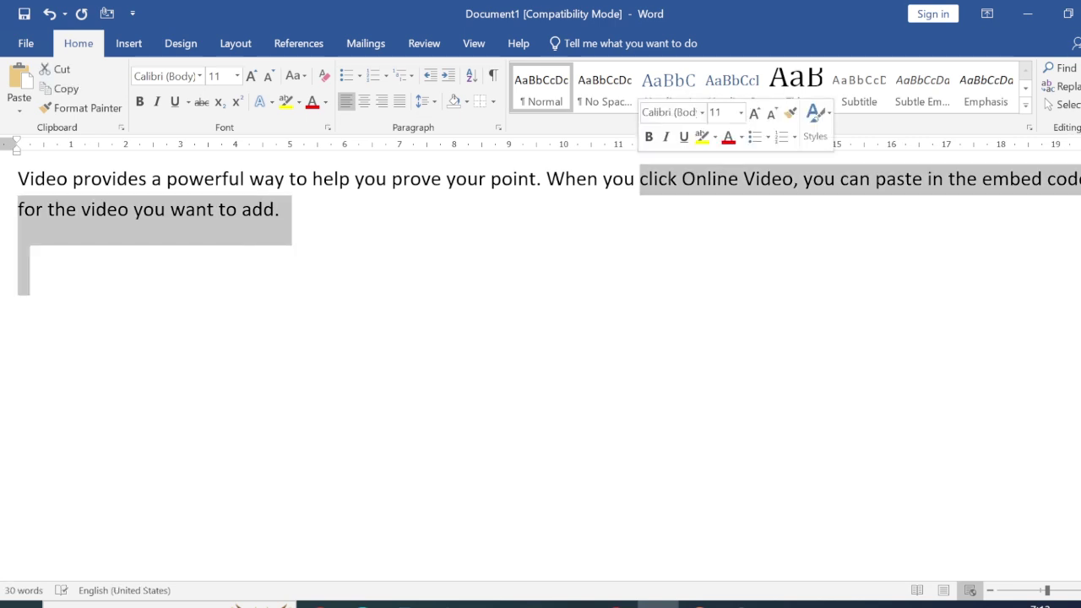
{"action": "left_click", "coordinate": [639, 178]}
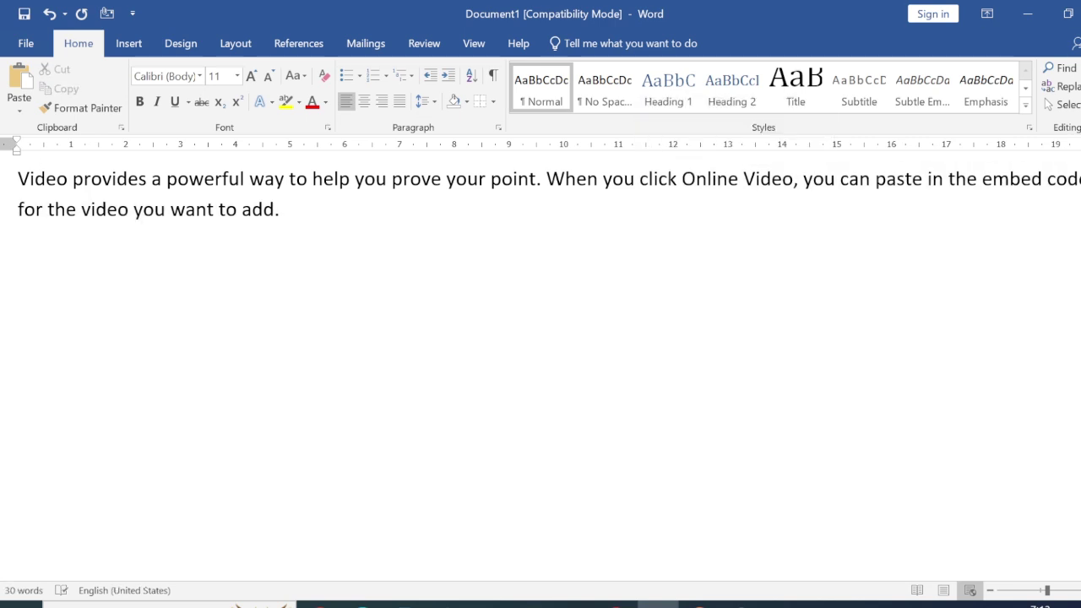
{"action": "left_click_drag", "start_coordinate": [17, 178], "coordinate": [283, 224]}
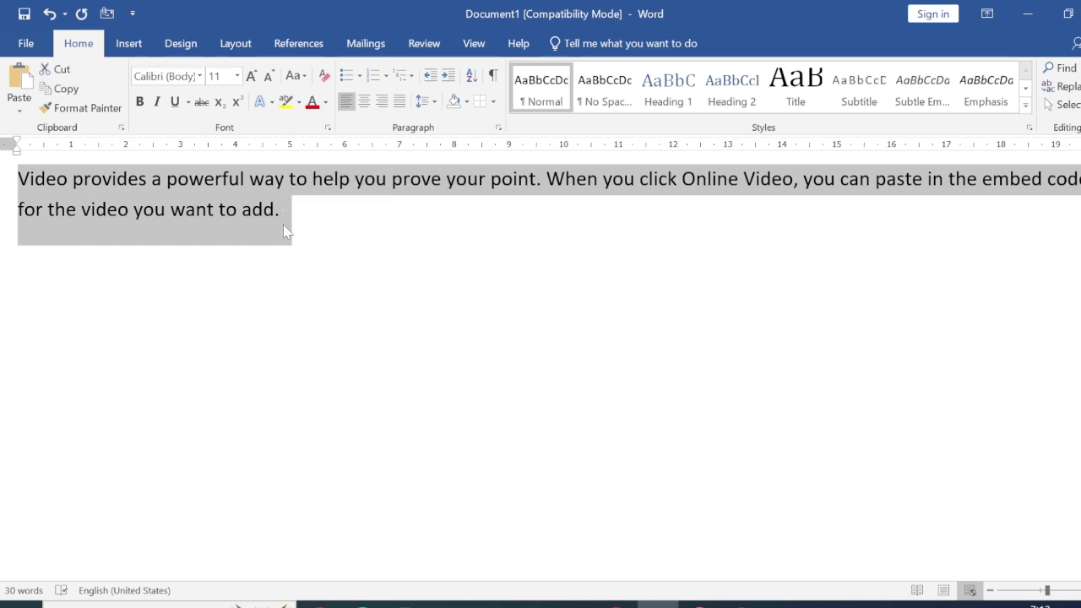
Generate more sample paragraphs below the first one with =rand().
{"action": "left_click", "coordinate": [285, 228]}
{"action": "key", "text": "Down"}
{"action": "type", "text": "="}
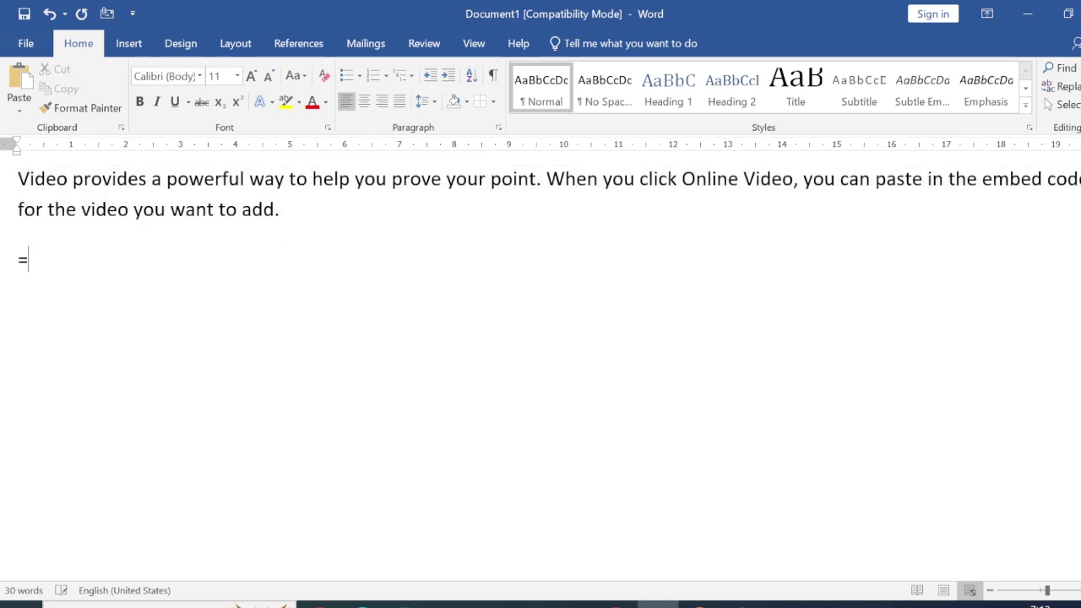
{"action": "type", "text": "rand()"}
{"action": "key", "text": "Return"}
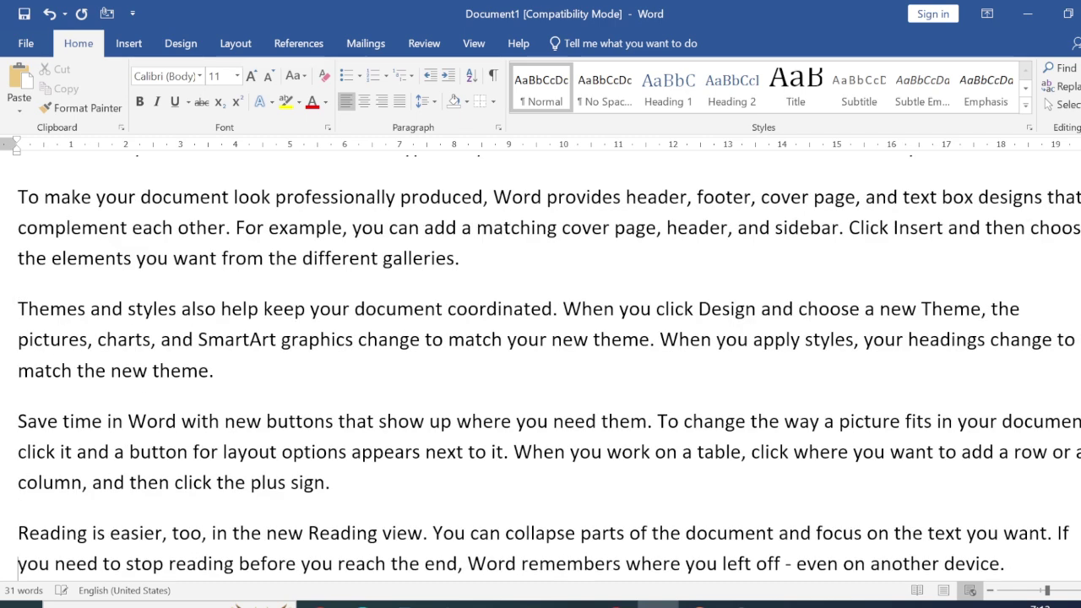
Review the generated sample paragraphs from the end of the document back to its beginning.
{"action": "key", "text": "Up"}
{"action": "key", "text": "Up"}
{"action": "key", "text": "Up"}
{"action": "key", "text": "Up"}
{"action": "key", "text": "Up"}
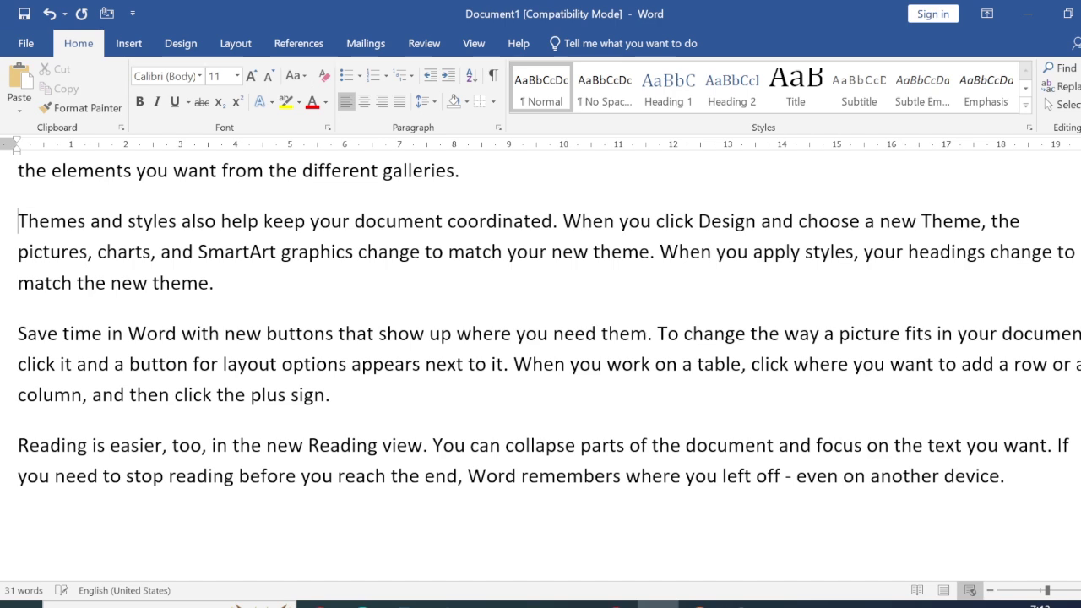
{"action": "key", "text": "Up"}
{"action": "key", "text": "Up"}
{"action": "key", "text": "Up"}
{"action": "key", "text": "Up"}
{"action": "key", "text": "Up"}
{"action": "key", "text": "Up"}
{"action": "key", "text": "Up"}
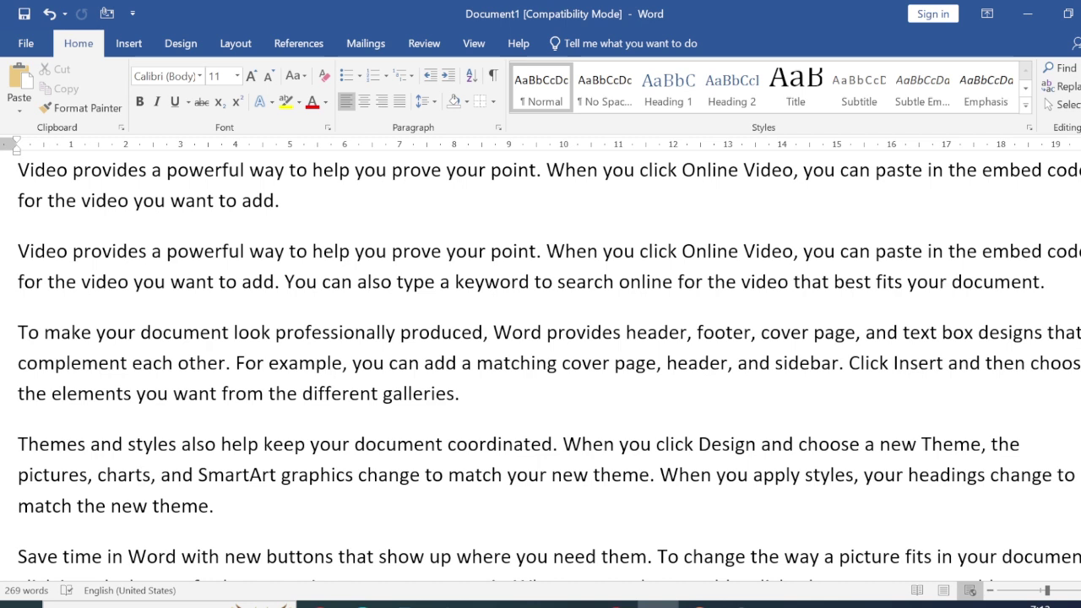
{"action": "left_click_drag", "start_coordinate": [7, 173], "coordinate": [141, 435]}
{"action": "left_click", "coordinate": [141, 435]}
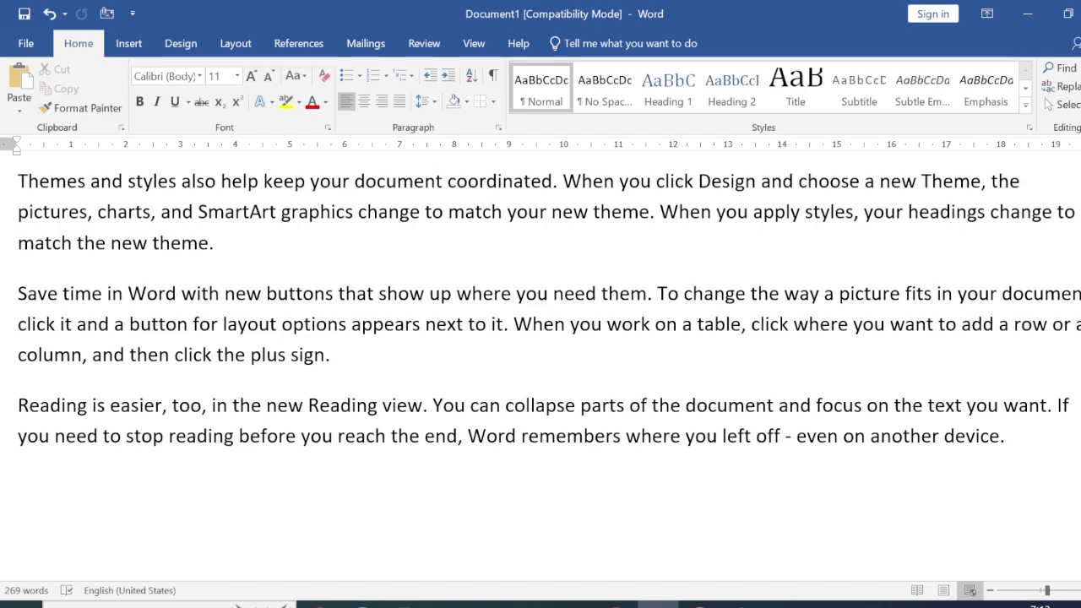
{"action": "scroll", "coordinate": [144, 222], "scroll_direction": "up", "scroll_amount": 3}
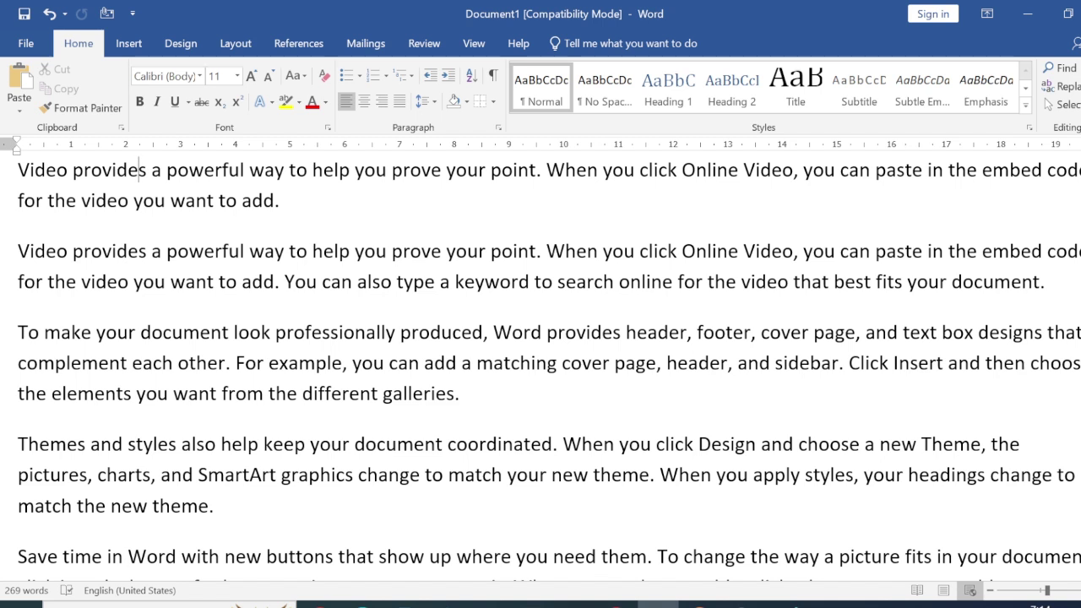
Copy the first paragraph, "Video provides a powerful way…", and paste it at the end of the document.
{"action": "key", "text": "ctrl+Up"}
{"action": "key", "text": "ctrl+shift+Down"}
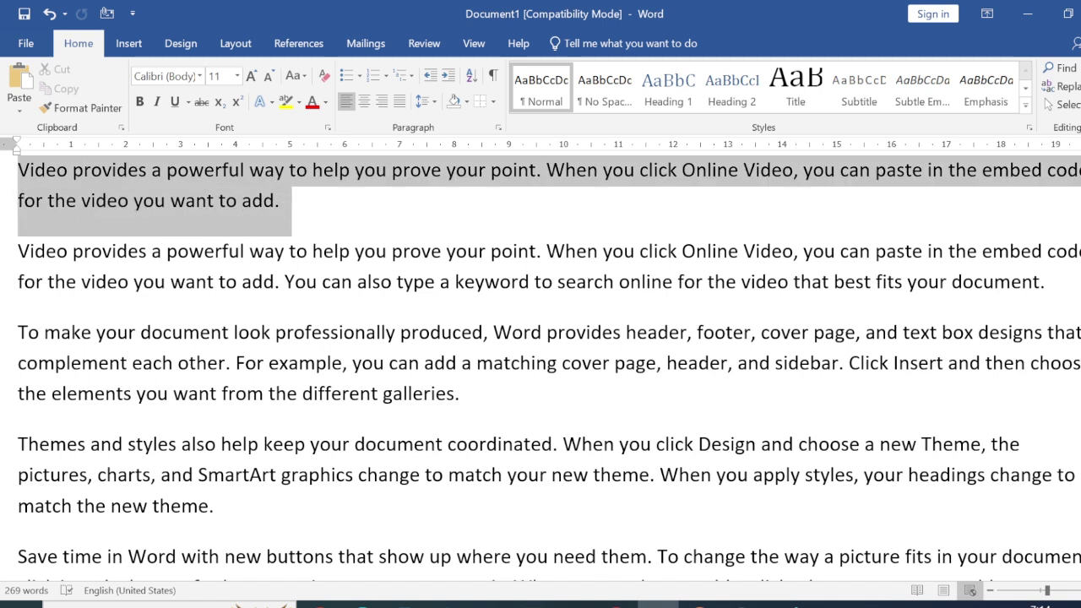
{"action": "key", "text": "shift+Left"}
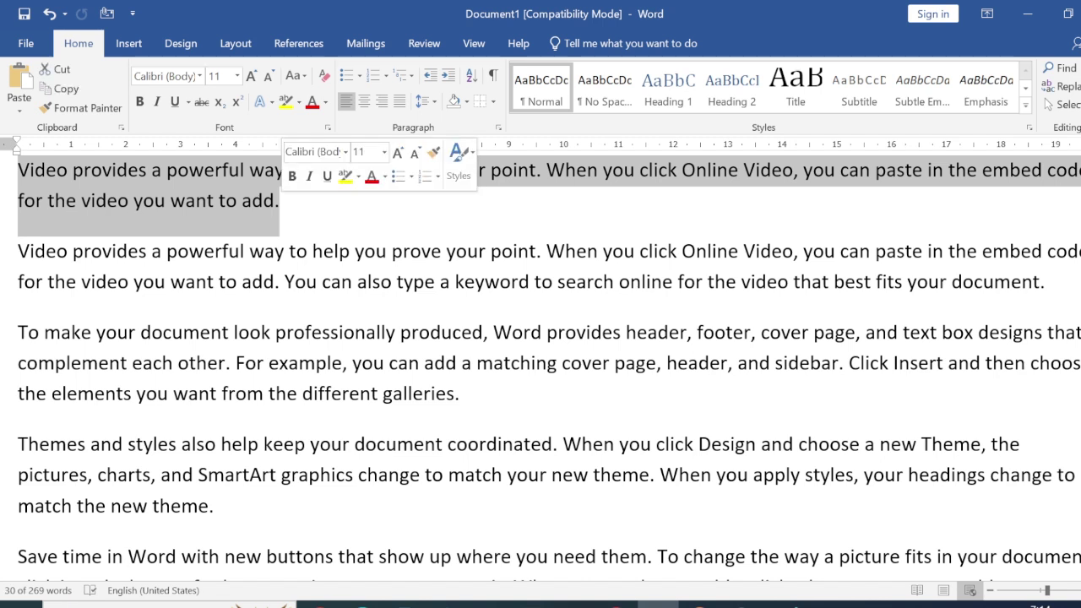
{"action": "key", "text": "ctrl+c"}
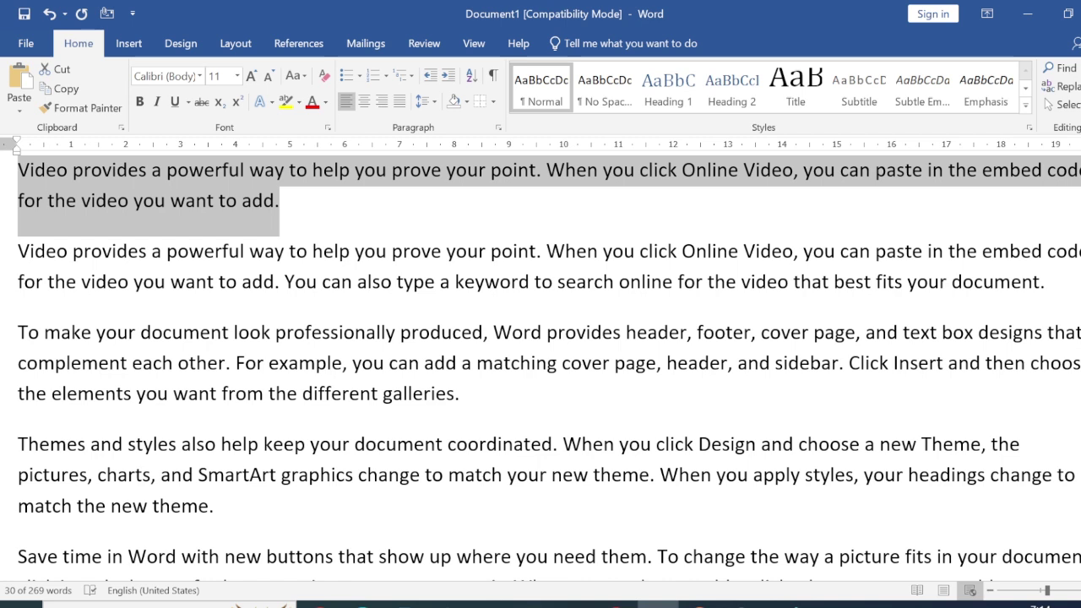
{"action": "left_click", "coordinate": [220, 559]}
{"action": "scroll", "coordinate": [219, 559], "scroll_direction": "down", "scroll_amount": 1}
{"action": "key", "text": "ctrl+End"}
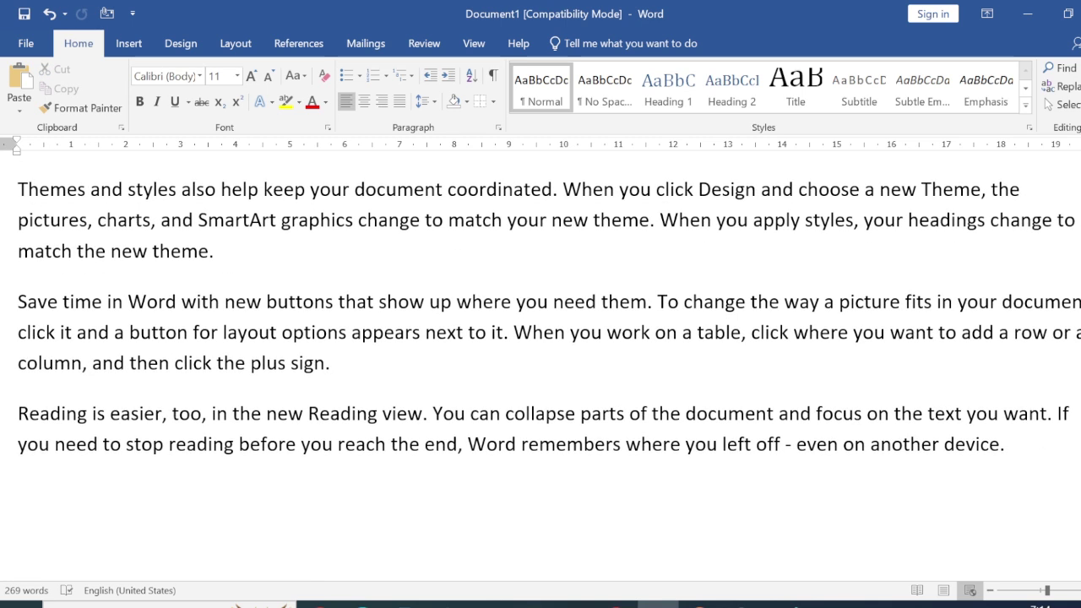
{"action": "key", "text": "ctrl+v"}
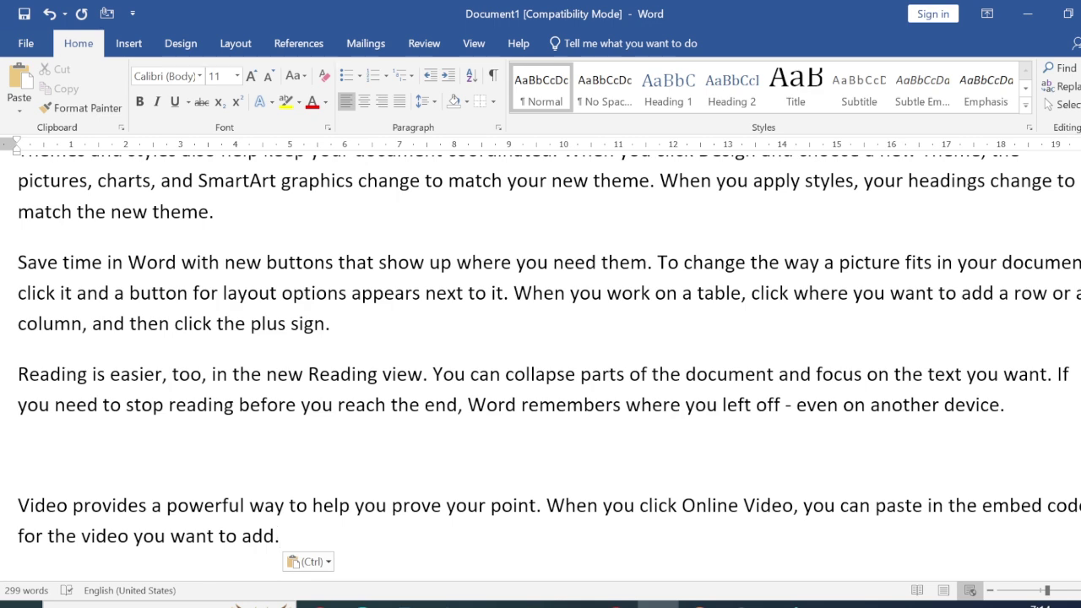
Compare the original first paragraph with its pasted copy at the end of the document.
{"action": "scroll", "coordinate": [228, 225], "scroll_direction": "up", "scroll_amount": 4}
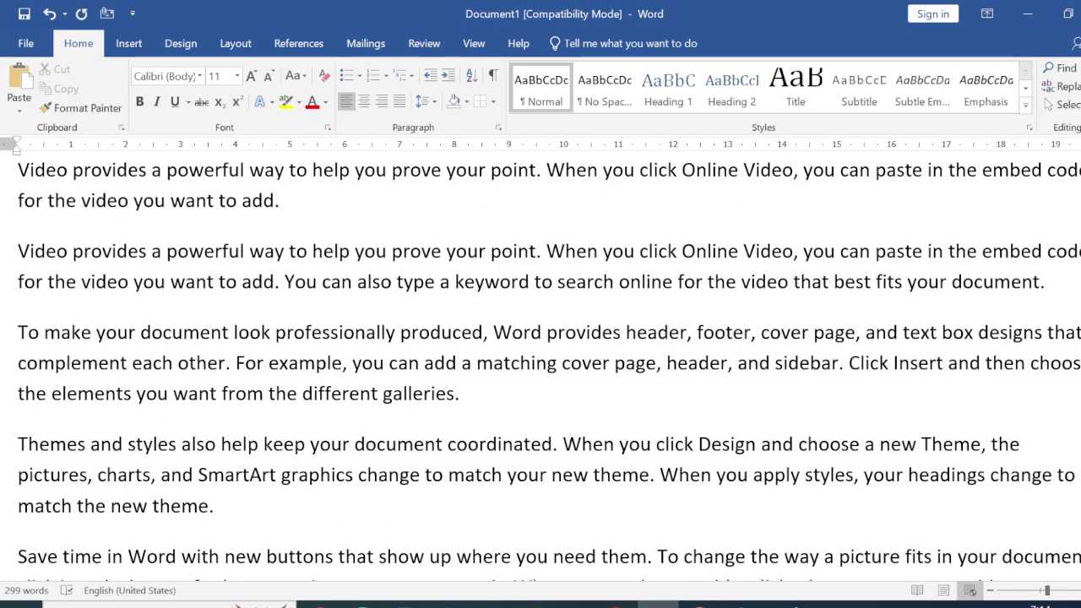
{"action": "triple_click", "coordinate": [286, 172]}
{"action": "key", "text": "Down"}
{"action": "key", "text": "Down"}
{"action": "key", "text": "Down"}
{"action": "key", "text": "Down"}
{"action": "key", "text": "Down"}
{"action": "key", "text": "Down"}
{"action": "key", "text": "Down"}
{"action": "key", "text": "Down"}
{"action": "key", "text": "Down"}
{"action": "key", "text": "Down"}
{"action": "key", "text": "Down"}
{"action": "key", "text": "Down"}
{"action": "key", "text": "Down"}
{"action": "key", "text": "Down"}
{"action": "key", "text": "Down"}
{"action": "key", "text": "Down"}
{"action": "key", "text": "ctrl+v"}
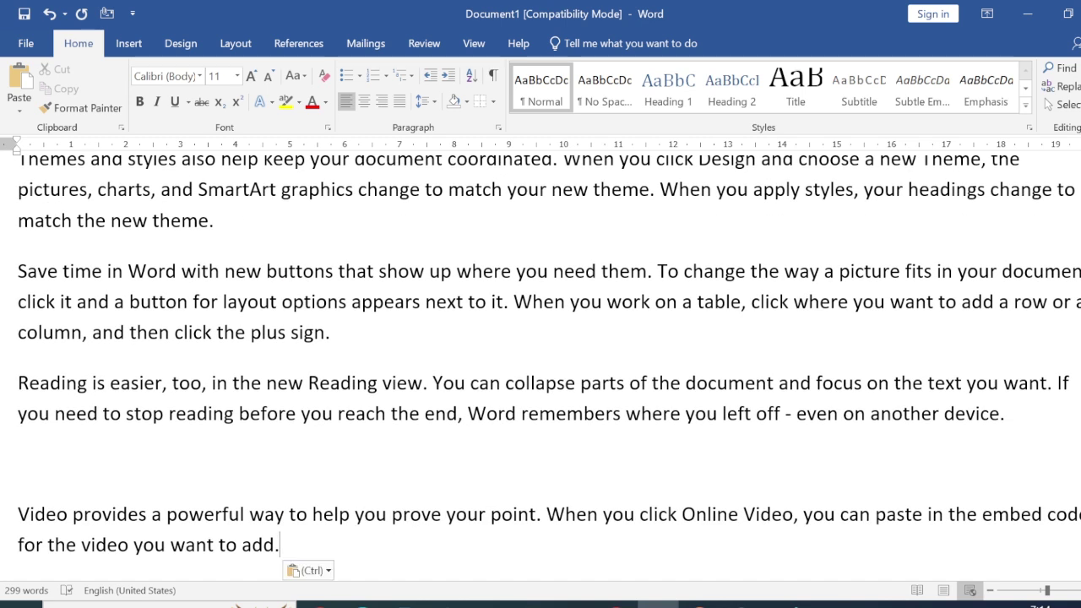
{"action": "key", "text": "ctrl+shift+Up"}
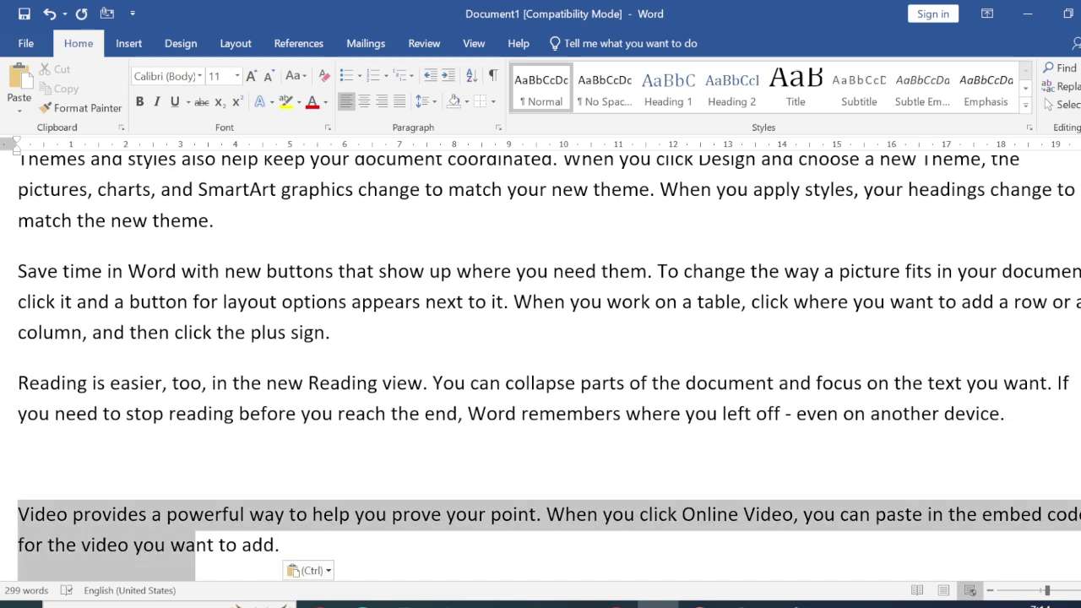
{"action": "key", "text": "Right"}
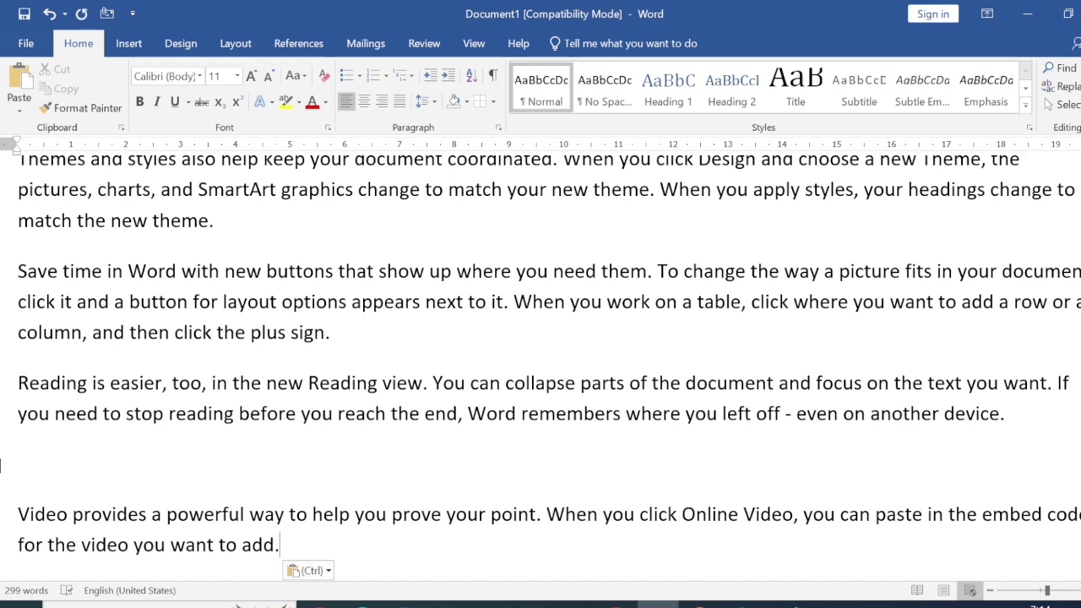
{"action": "left_click_drag", "start_coordinate": [10, 495], "coordinate": [293, 550]}
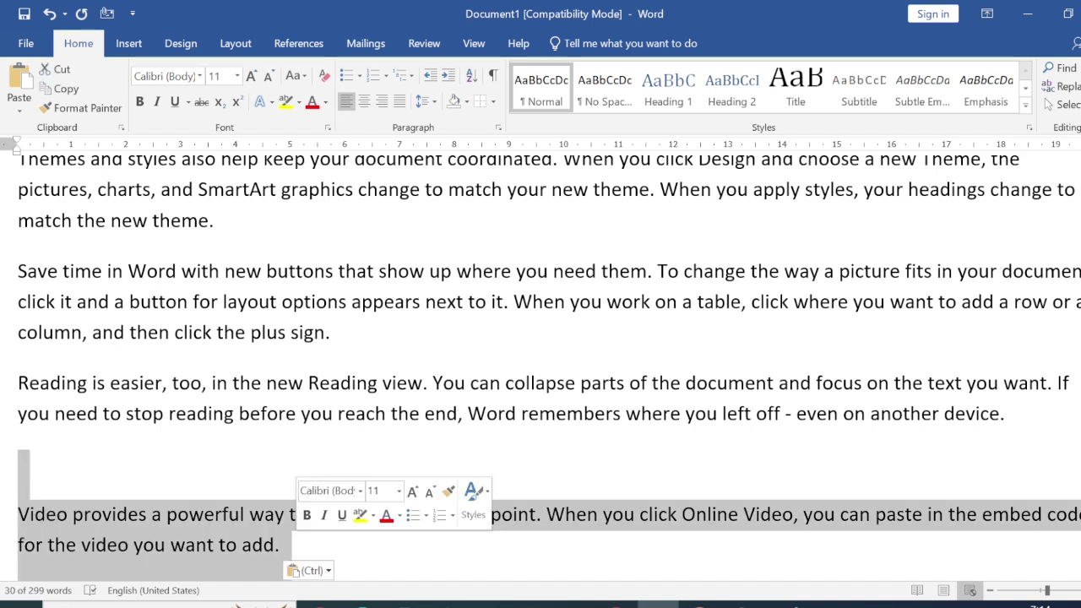
{"action": "left_click", "coordinate": [212, 460]}
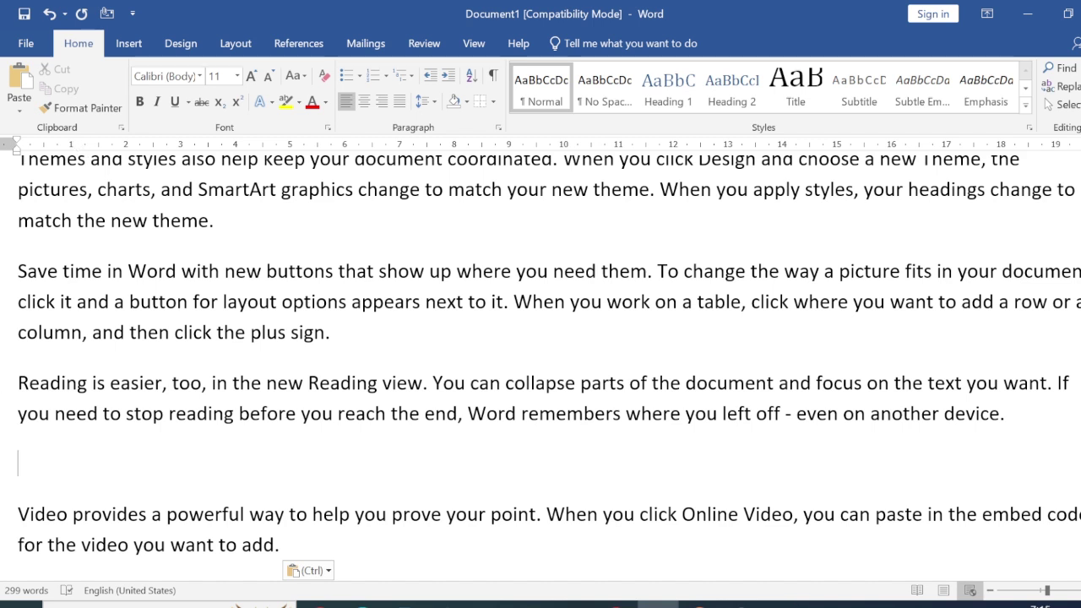
Cut "Reading is easier" from its paragraph and paste it at the end of the document's last paragraph.
{"action": "left_click_drag", "start_coordinate": [18, 382], "coordinate": [162, 382]}
{"action": "left_click_drag", "start_coordinate": [163, 388], "coordinate": [164, 388]}
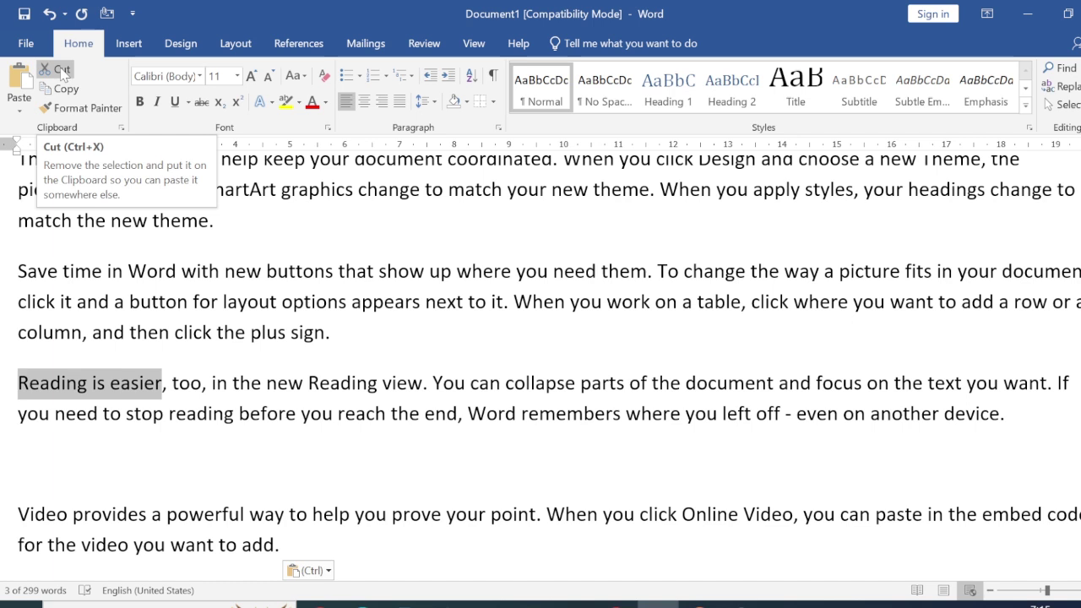
{"action": "left_click", "coordinate": [61, 71]}
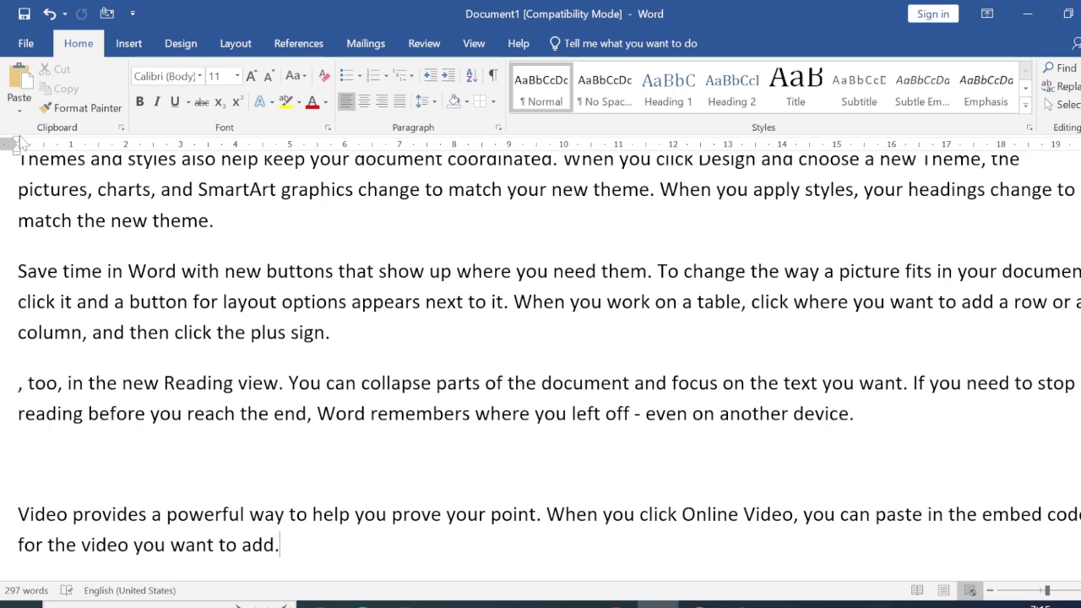
{"action": "left_click", "coordinate": [20, 85]}
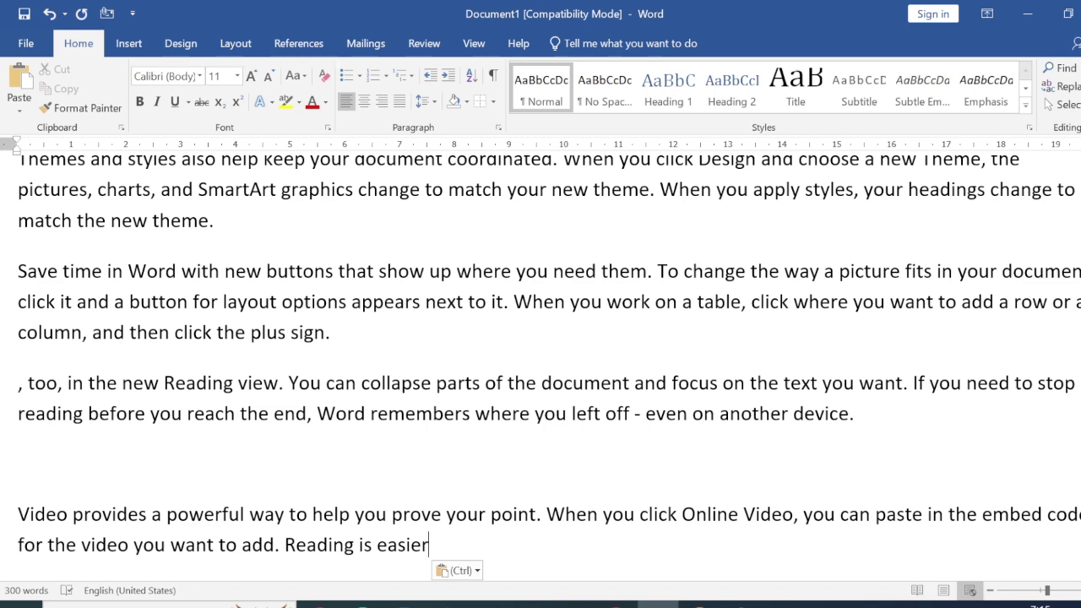
{"action": "scroll", "coordinate": [540, 354], "scroll_direction": "up", "scroll_amount": 3}
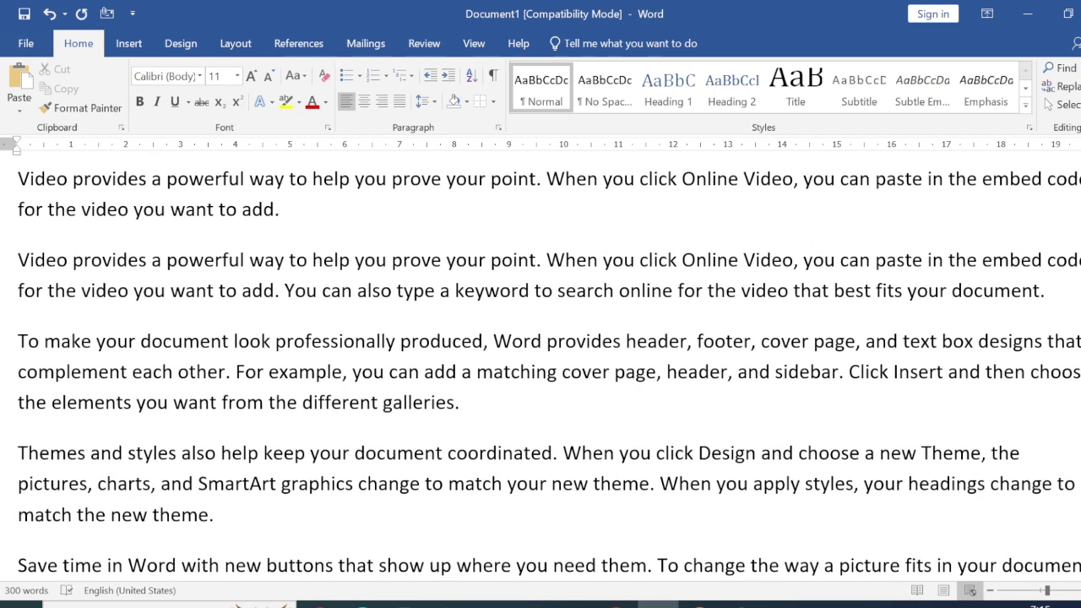
{"action": "scroll", "coordinate": [540, 355], "scroll_direction": "down", "scroll_amount": 3}
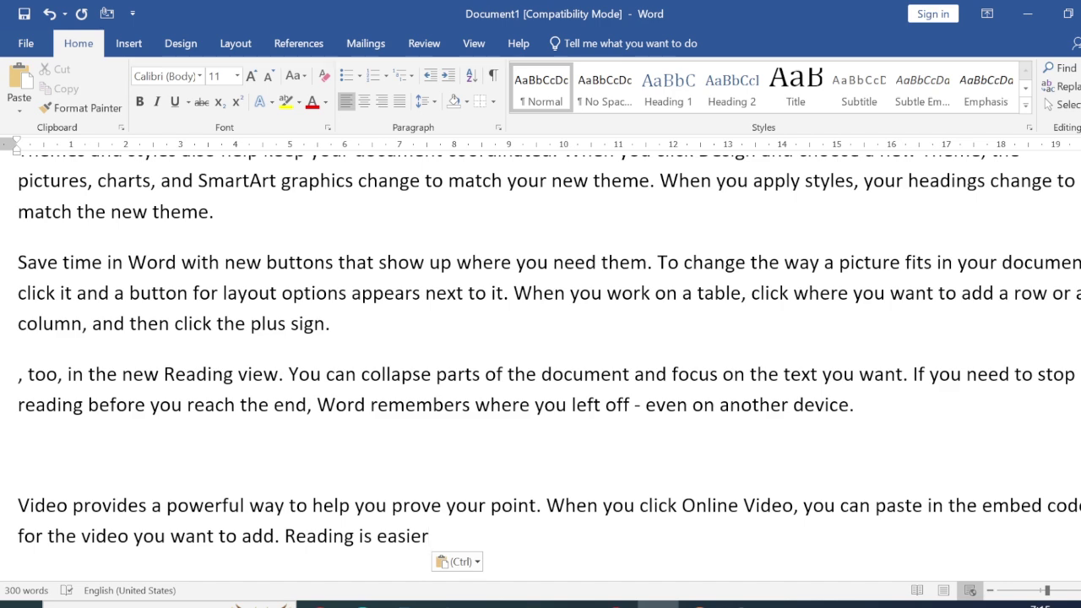
{"action": "scroll", "coordinate": [540, 363], "scroll_direction": "up", "scroll_amount": 3}
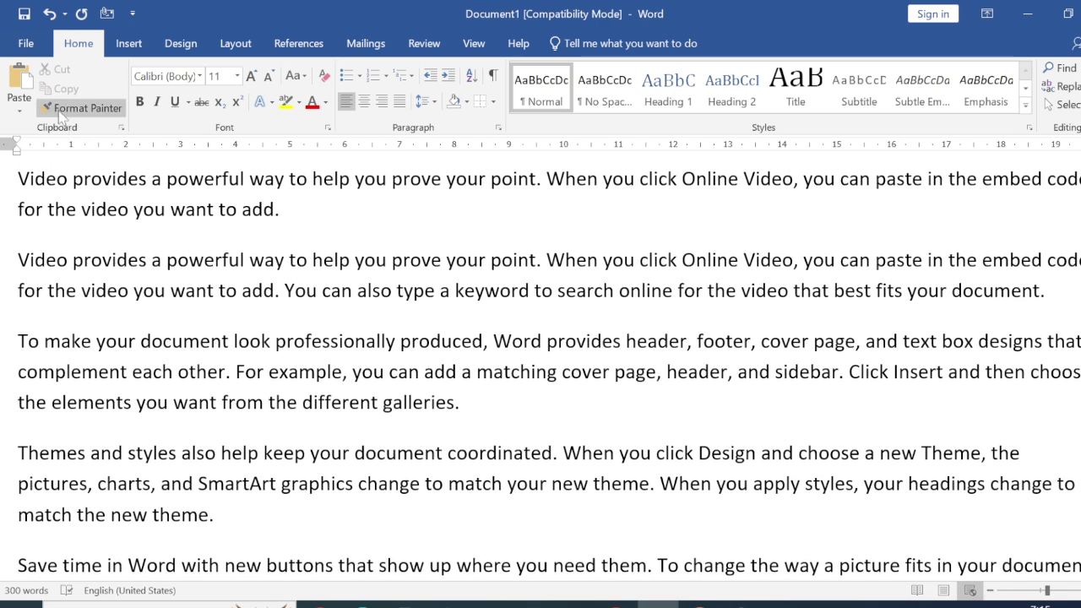
{"action": "left_click", "coordinate": [15, 107]}
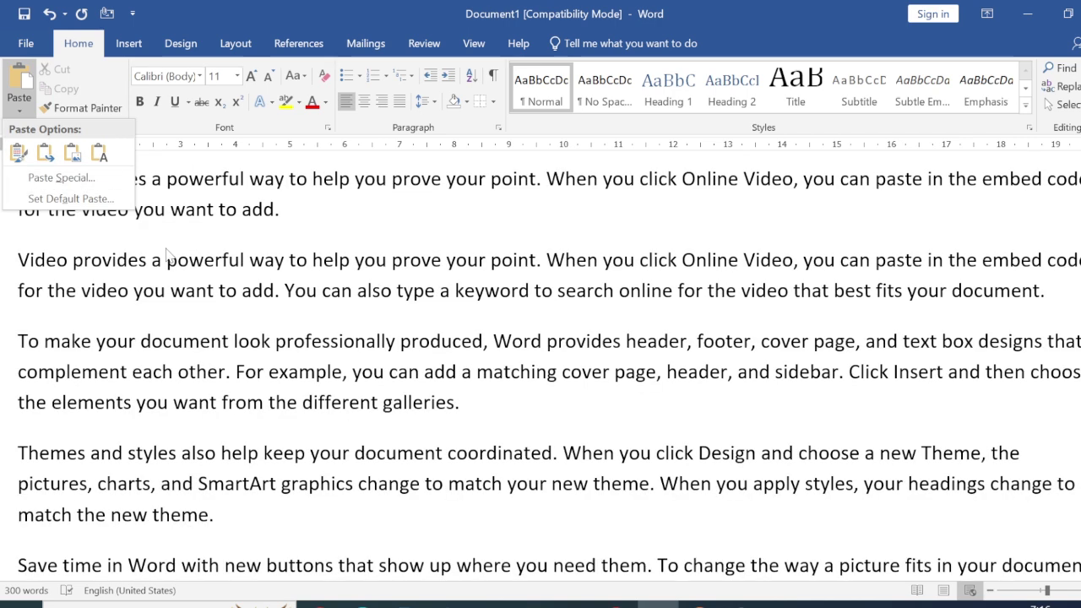
{"action": "left_click", "coordinate": [167, 253]}
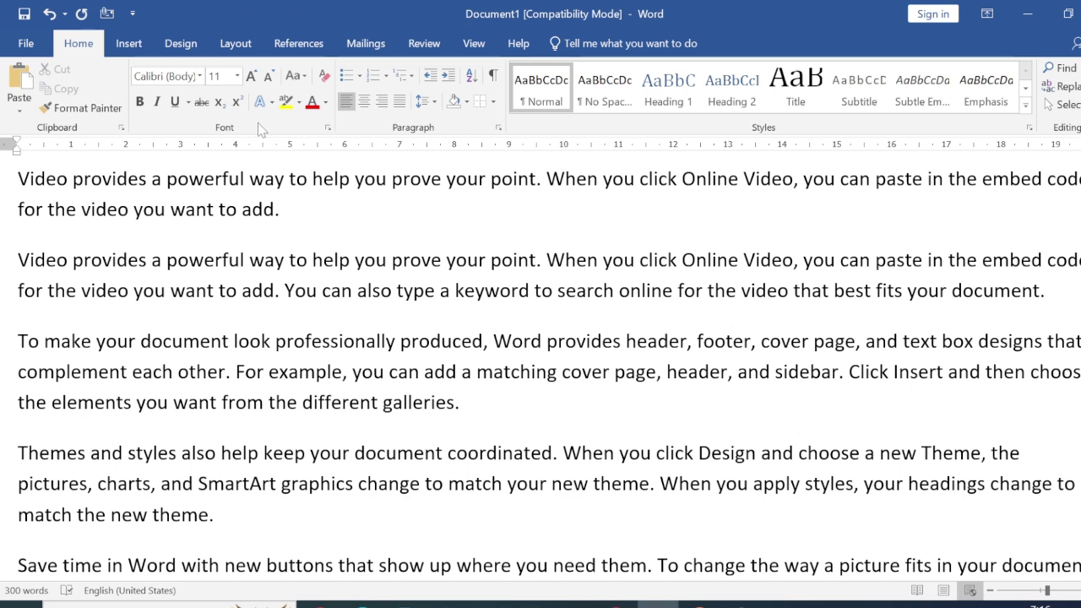
Apply the light purple outlined text effect to "powerful way" in the first paragraph.
{"action": "left_click_drag", "start_coordinate": [167, 178], "coordinate": [289, 178]}
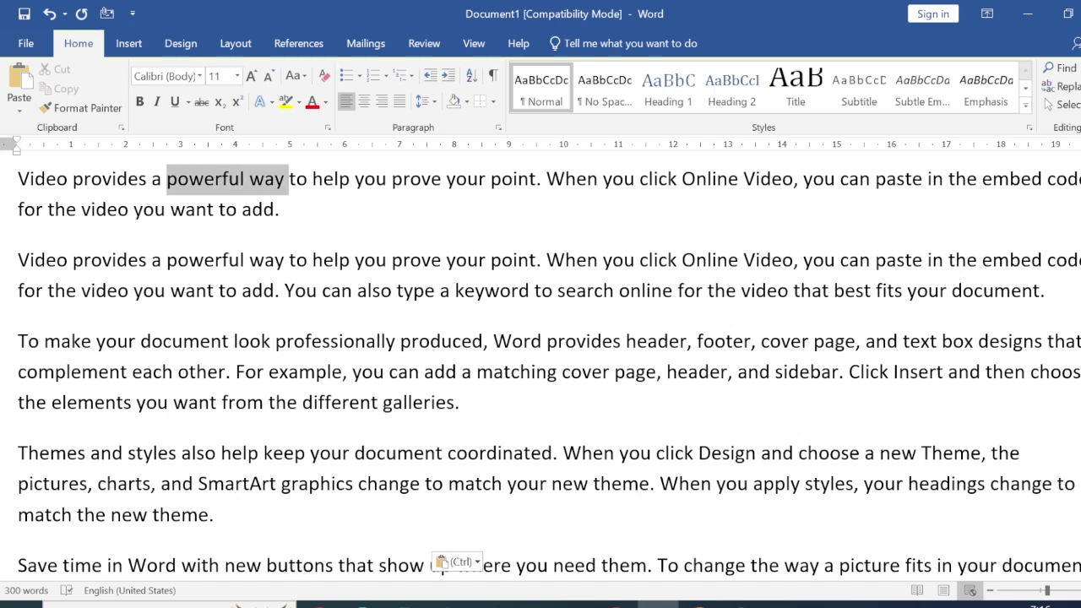
{"action": "left_click", "coordinate": [269, 104]}
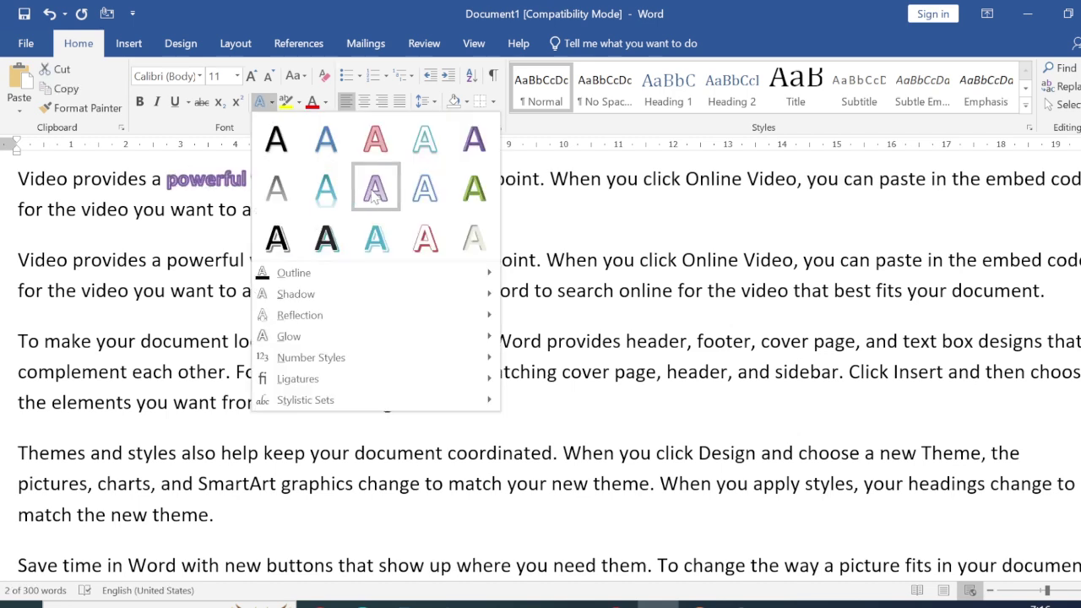
{"action": "left_click", "coordinate": [375, 187]}
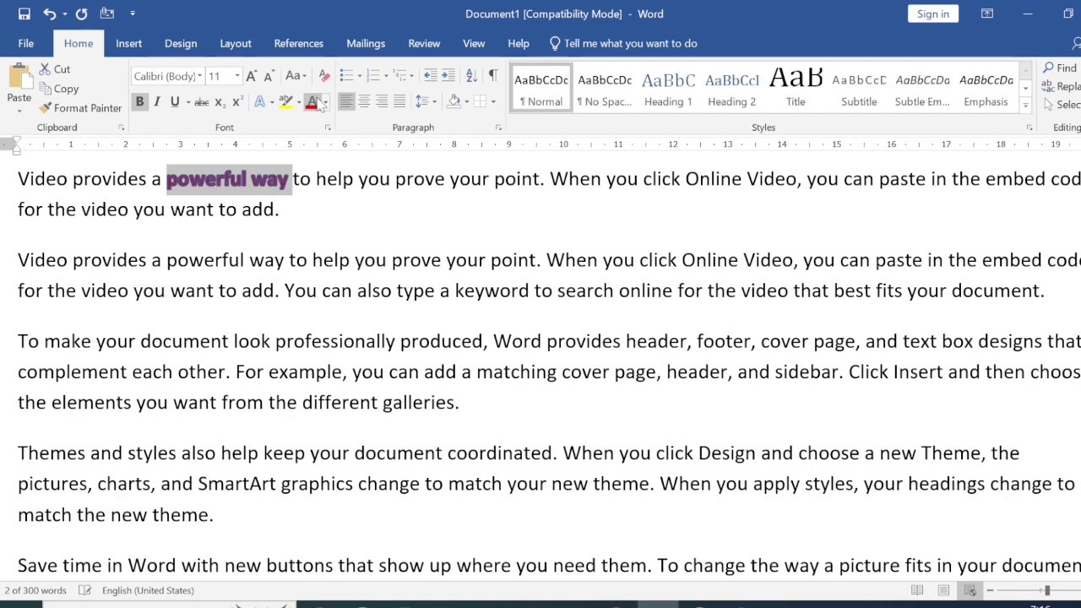
{"action": "left_click", "coordinate": [287, 210]}
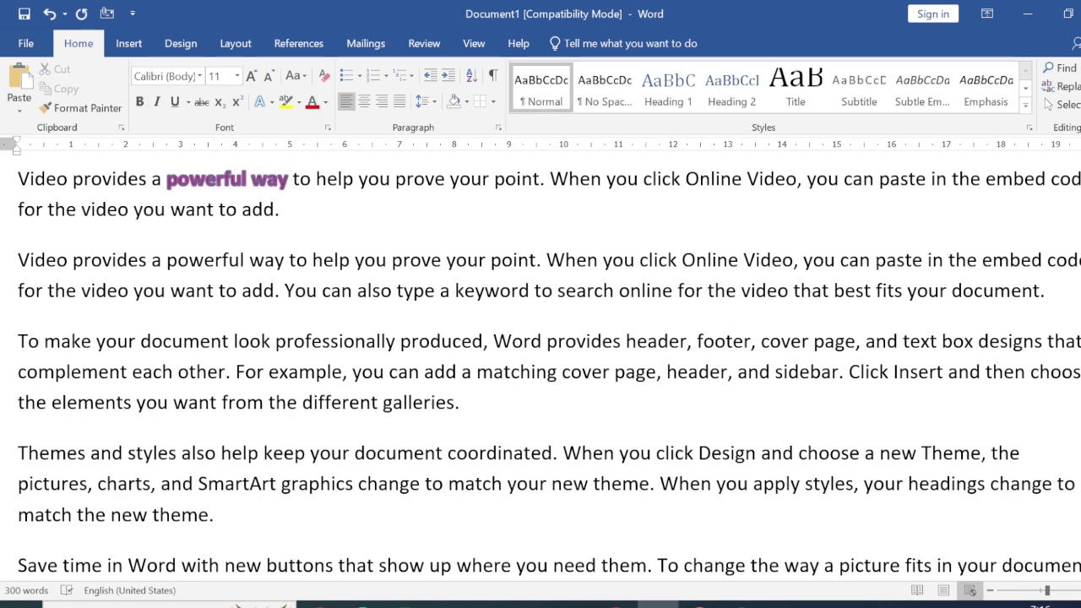
Copy the formatting of "powerful way" with Format Painter onto "want to add." in the second paragraph.
{"action": "left_click_drag", "start_coordinate": [166, 179], "coordinate": [290, 179]}
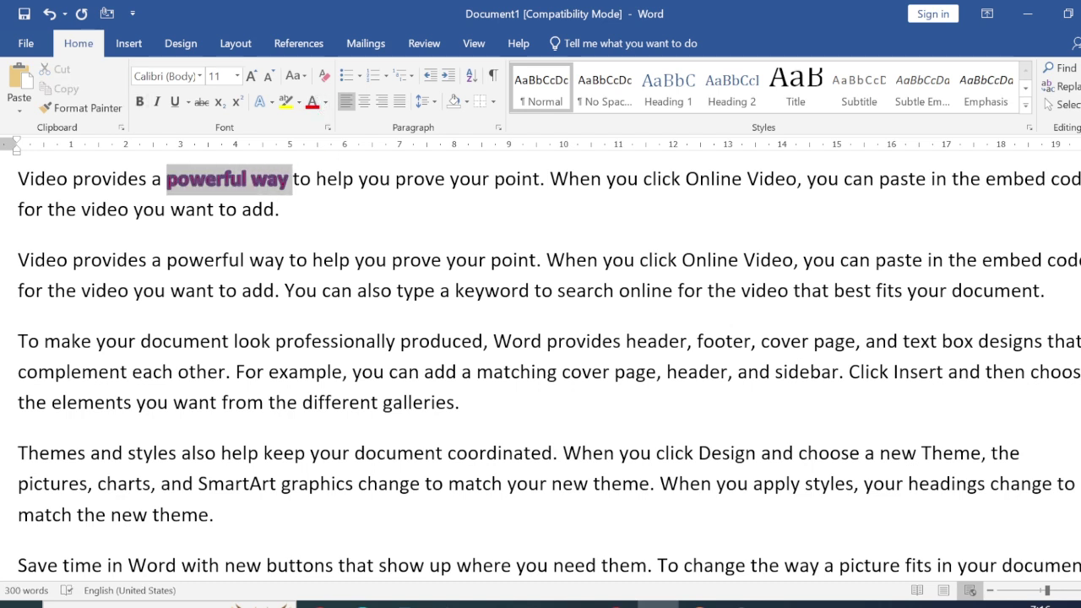
{"action": "left_click", "coordinate": [84, 108]}
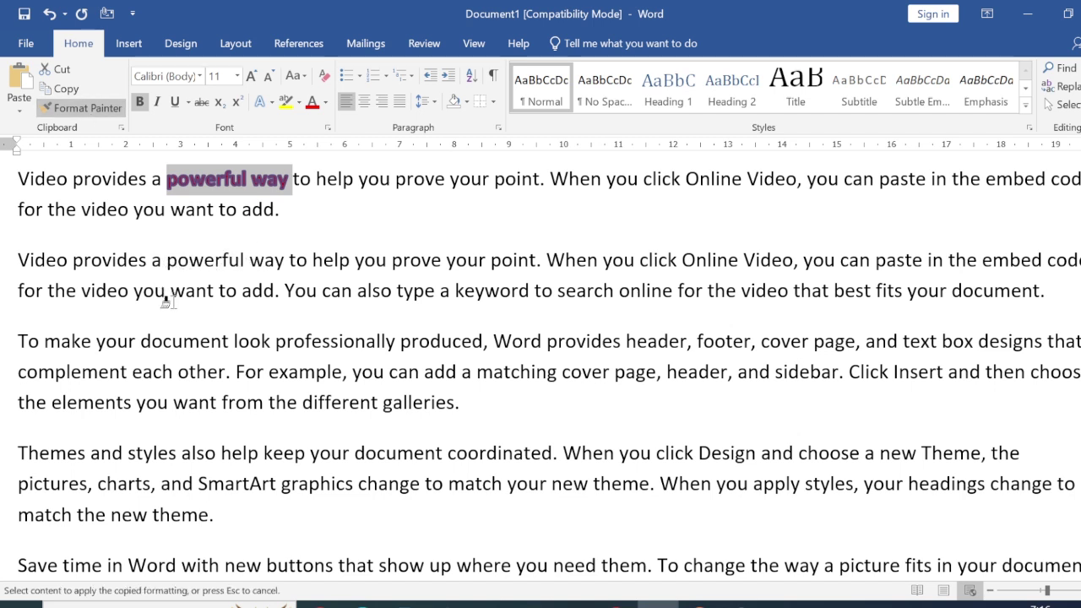
{"action": "left_click_drag", "start_coordinate": [169, 291], "coordinate": [285, 296]}
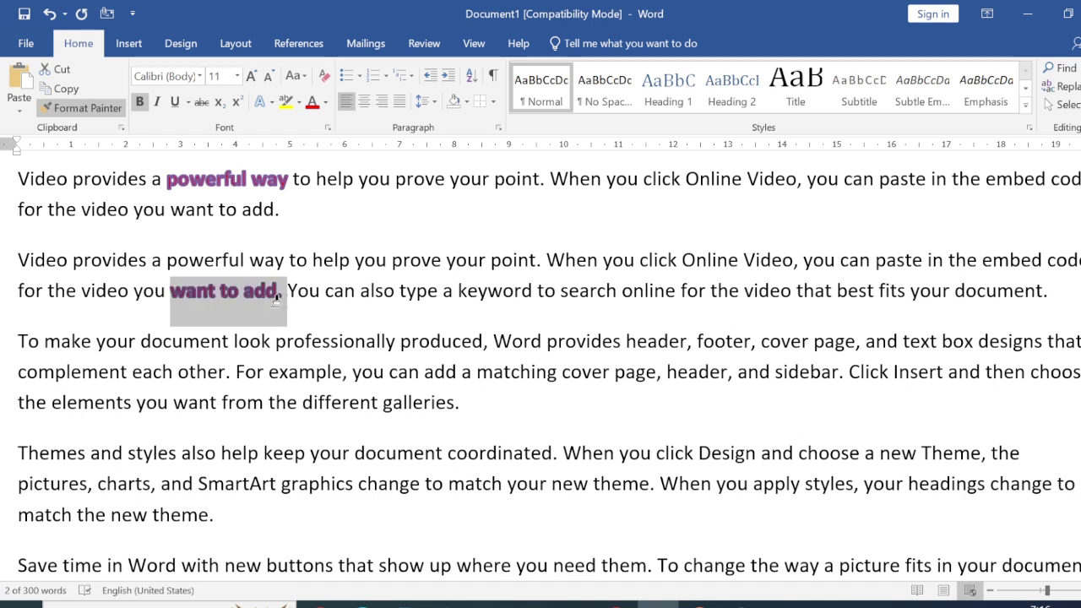
{"action": "left_click", "coordinate": [298, 292]}
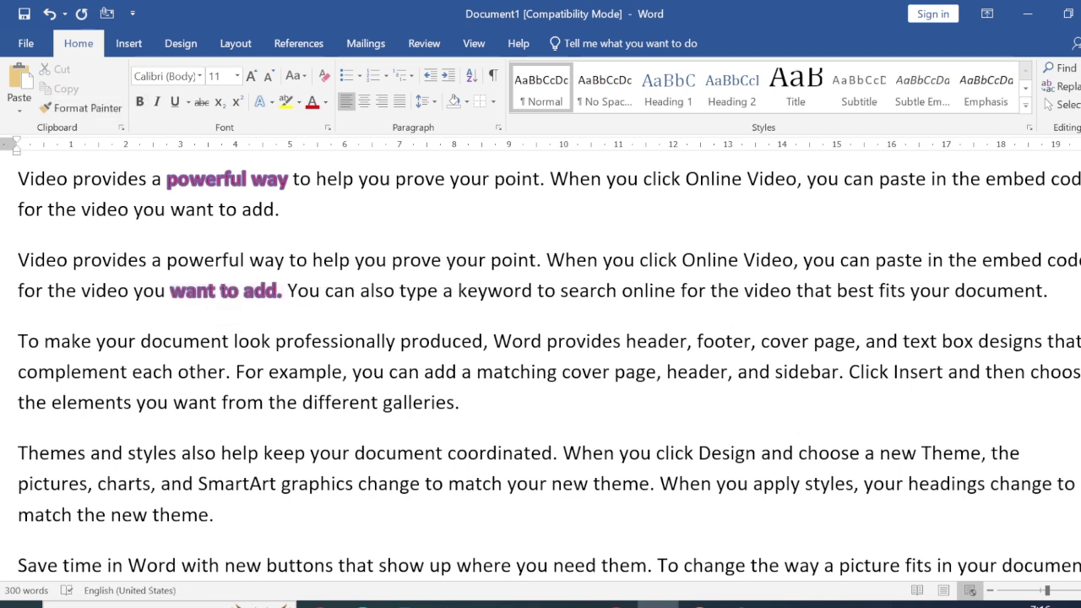
{"action": "left_click_drag", "start_coordinate": [166, 179], "coordinate": [291, 179]}
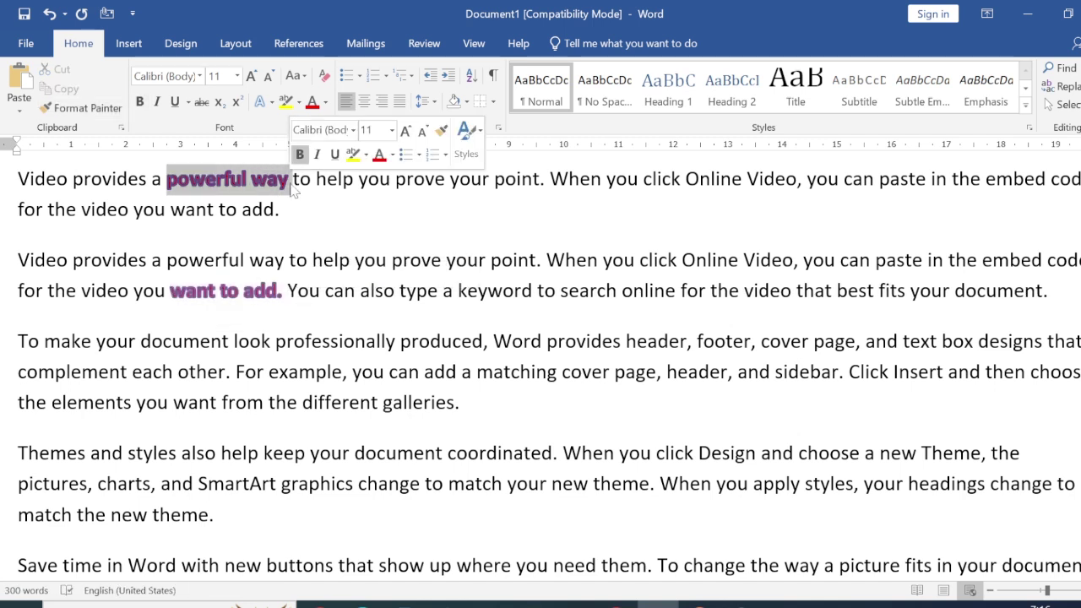
{"action": "left_click_drag", "start_coordinate": [169, 291], "coordinate": [290, 304]}
{"action": "left_click", "coordinate": [289, 304]}
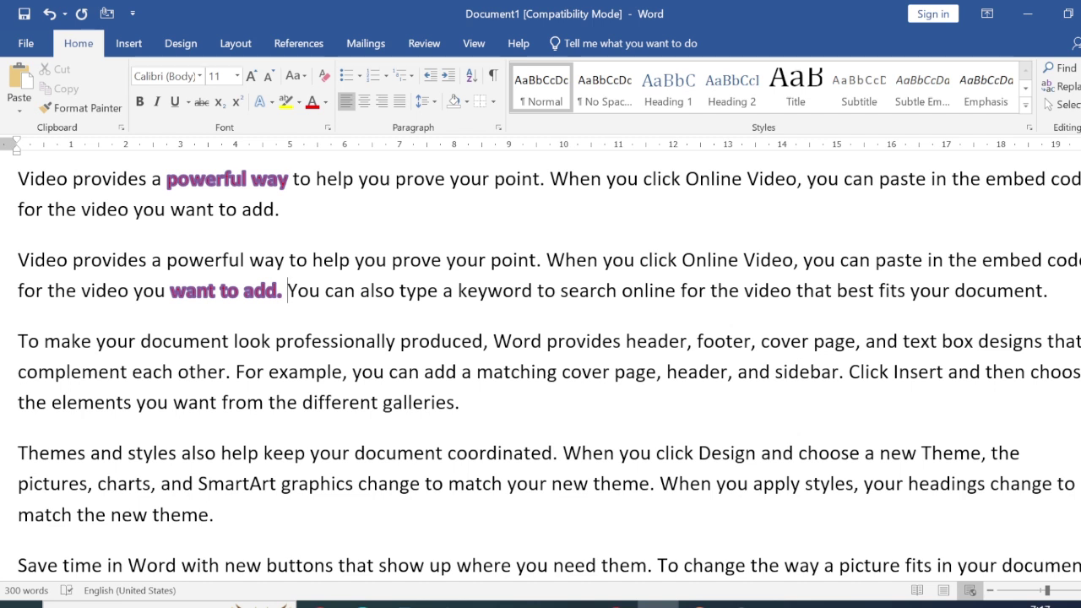
{"action": "left_click", "coordinate": [108, 116]}
Start saving the document to the Desktop folder "New QR_ List of links" and name the file class2.
{"action": "left_click", "coordinate": [25, 43]}
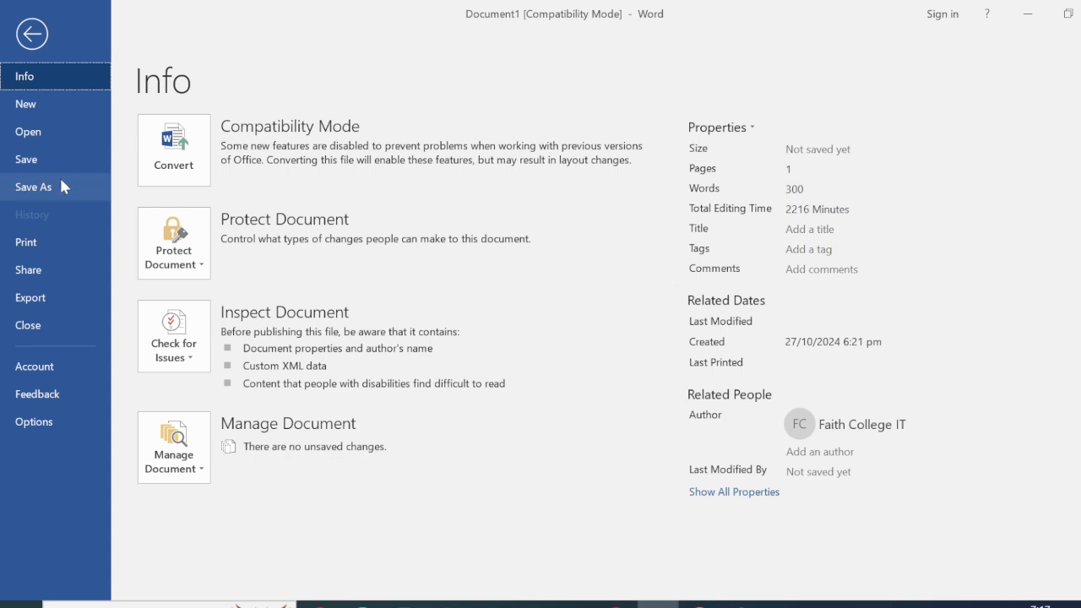
{"action": "left_click", "coordinate": [35, 160]}
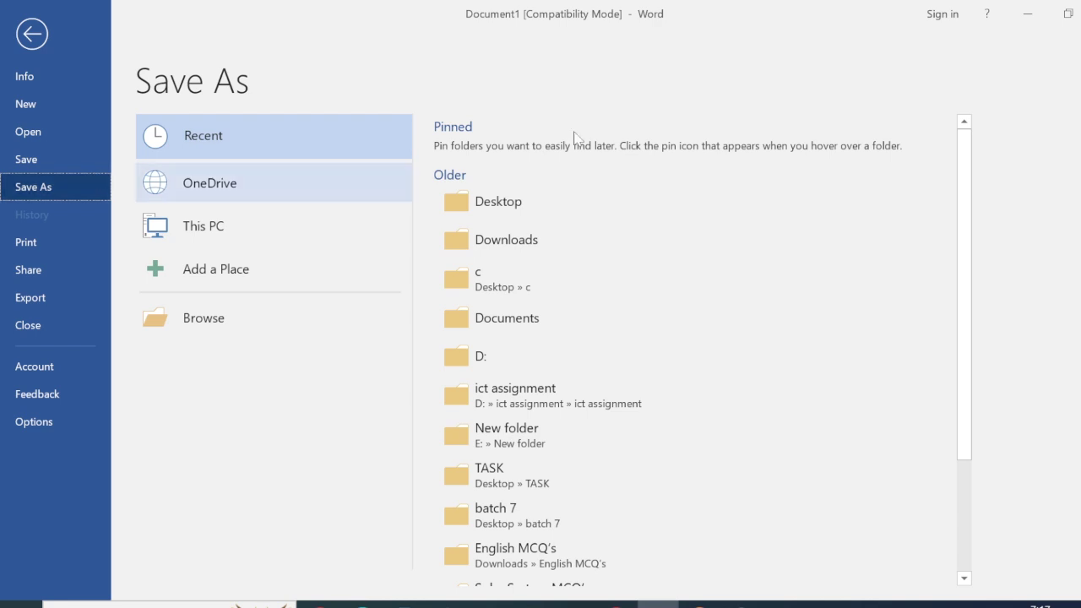
{"action": "left_click", "coordinate": [499, 217]}
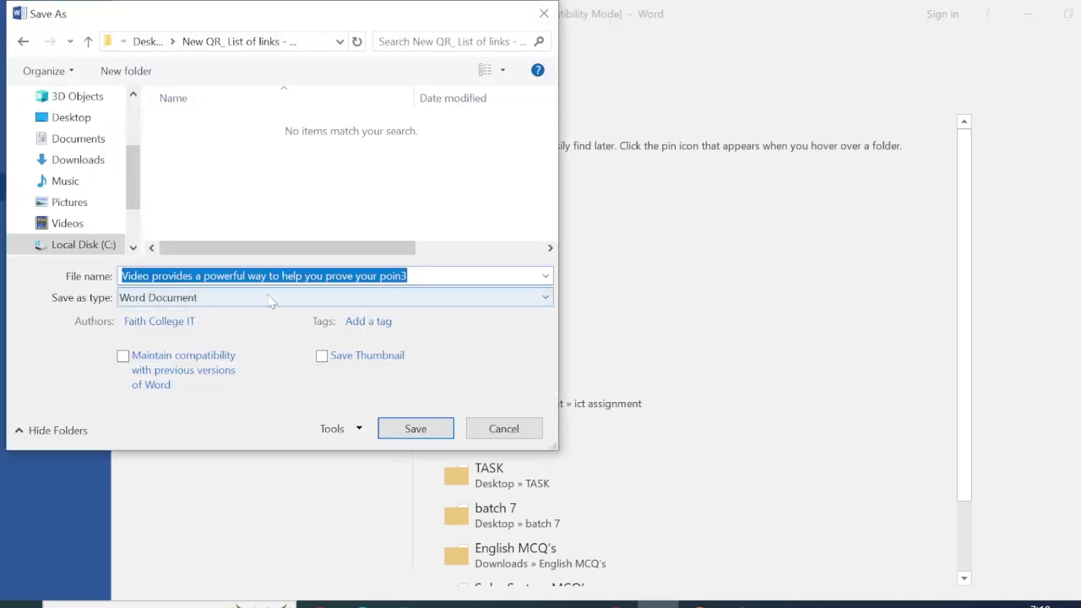
{"action": "left_click_drag", "start_coordinate": [409, 276], "coordinate": [122, 276]}
{"action": "key", "text": "BackSpace"}
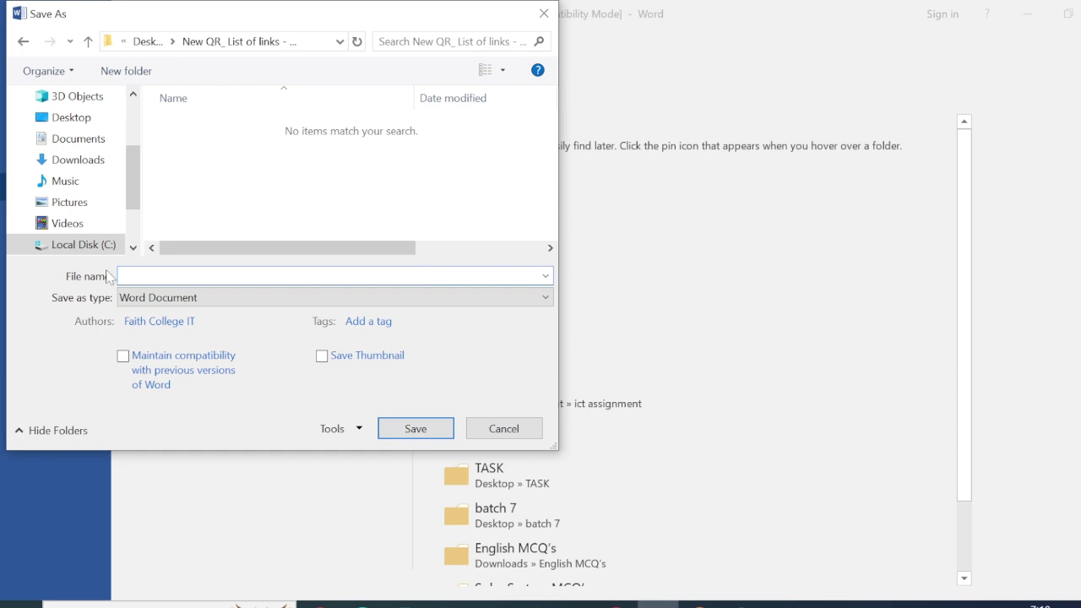
{"action": "type", "text": "class2"}
{"action": "key", "text": "shift+Left"}
{"action": "key", "text": "shift+Left"}
{"action": "key", "text": "shift+Left"}
{"action": "key", "text": "shift+Left"}
{"action": "key", "text": "shift+Left"}
{"action": "key", "text": "shift+Left"}
{"action": "left_click", "coordinate": [149, 277]}
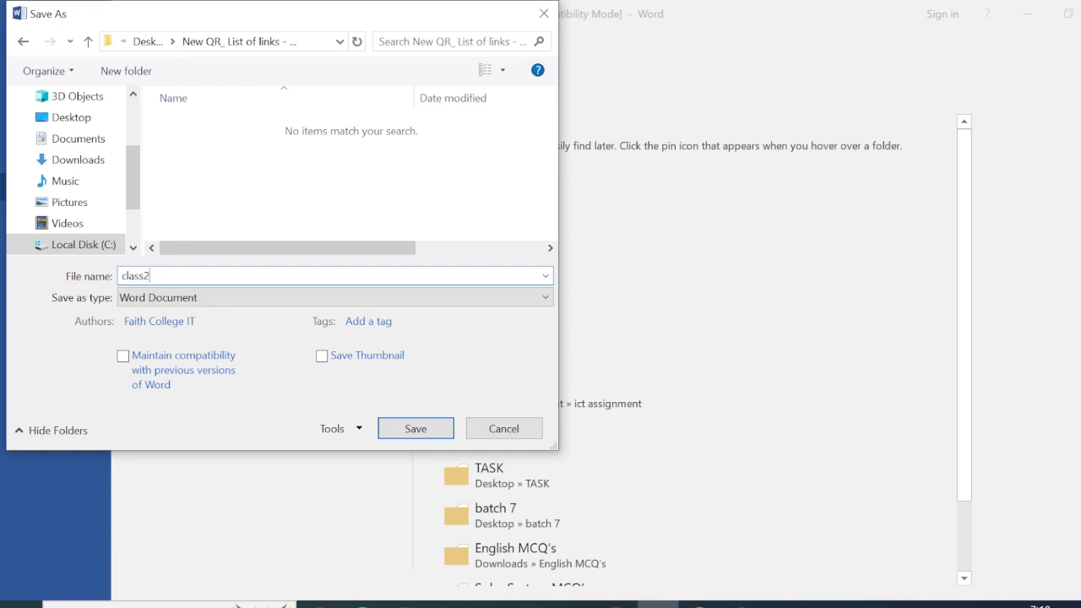
Choose Word Document as the file type and save the file.
{"action": "left_click", "coordinate": [219, 303]}
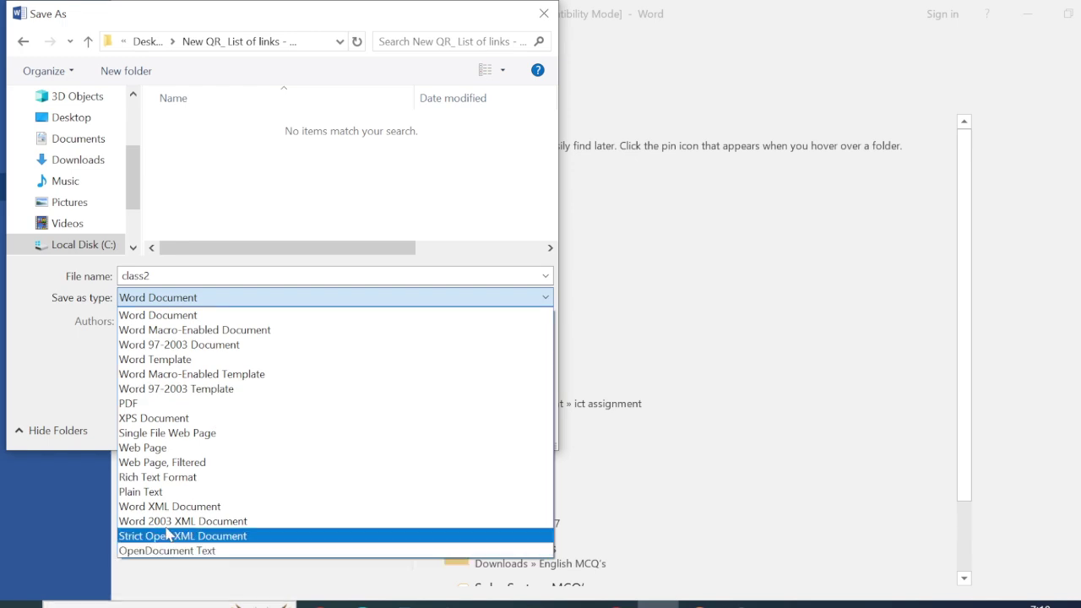
{"action": "left_click", "coordinate": [209, 315]}
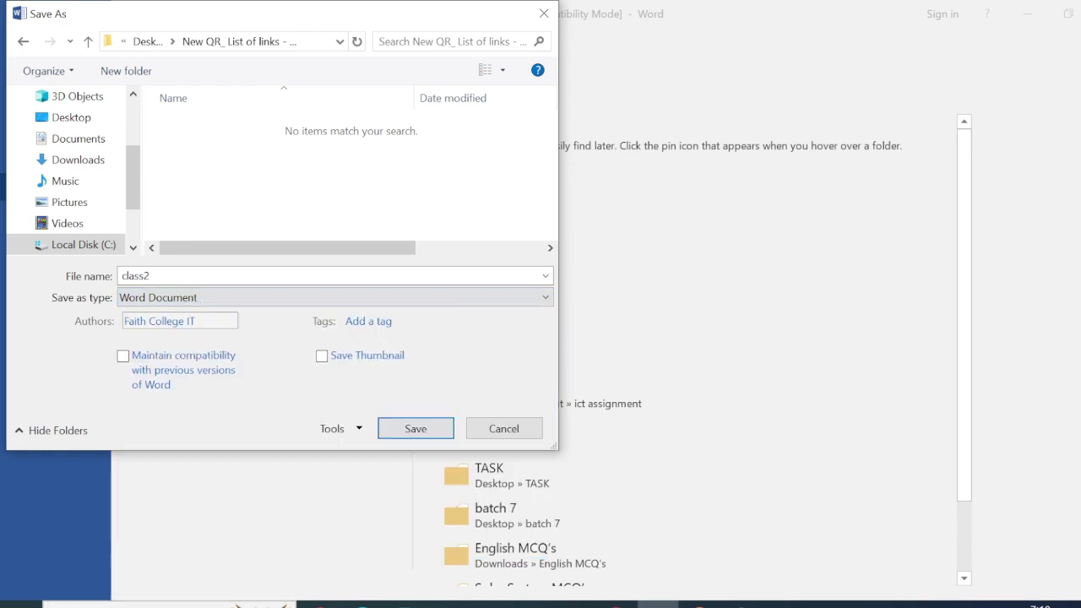
{"action": "left_click", "coordinate": [415, 429]}
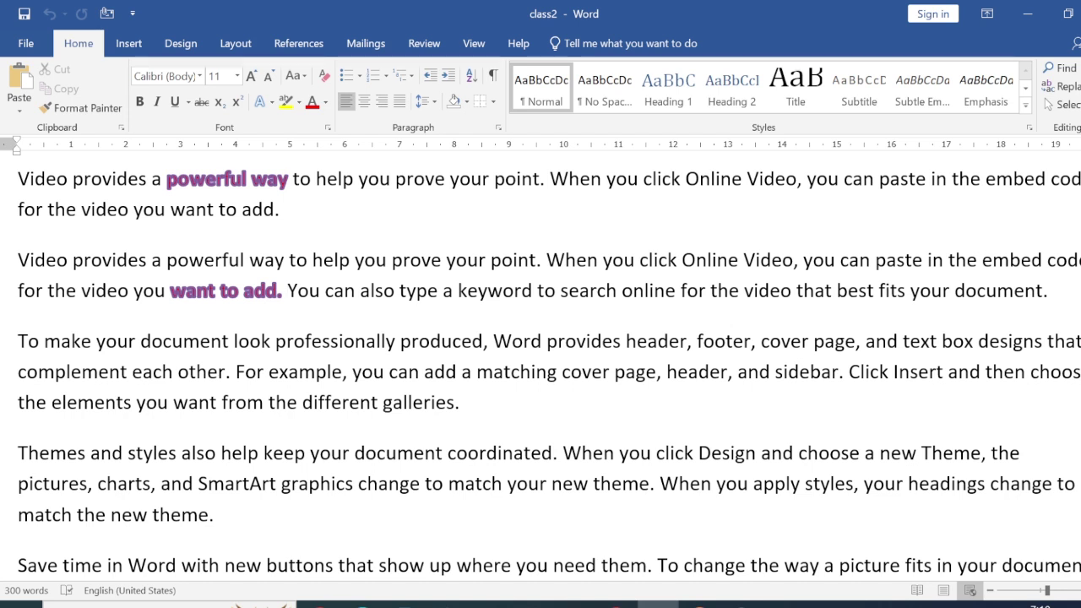
Close the class2 document and minimize the browser and slide show windows to reach the desktop.
{"action": "left_click_drag", "start_coordinate": [476, 372], "coordinate": [656, 372]}
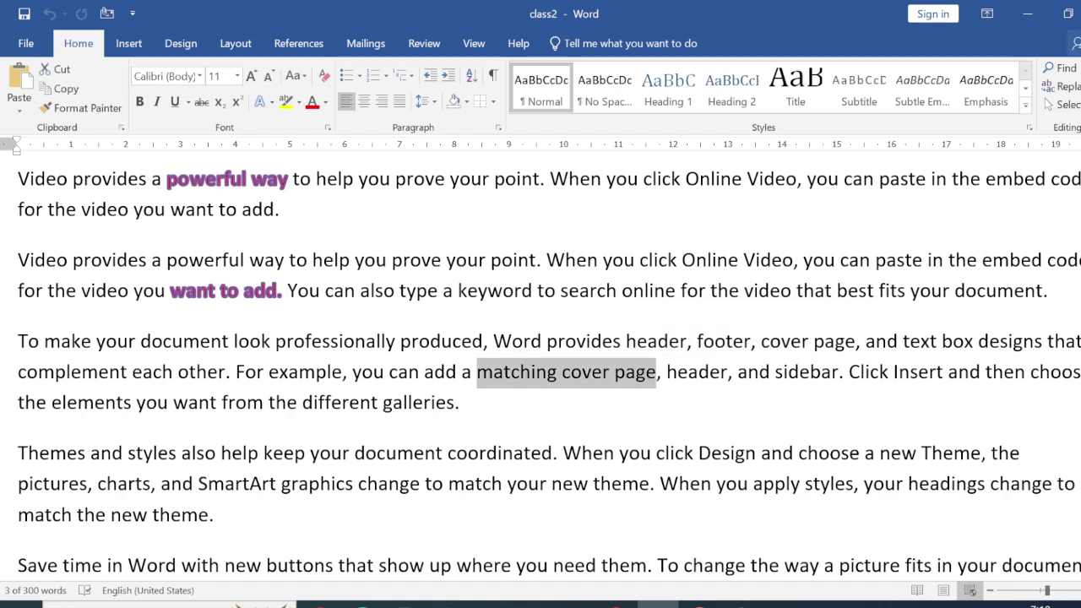
{"action": "left_click", "coordinate": [1080, 13]}
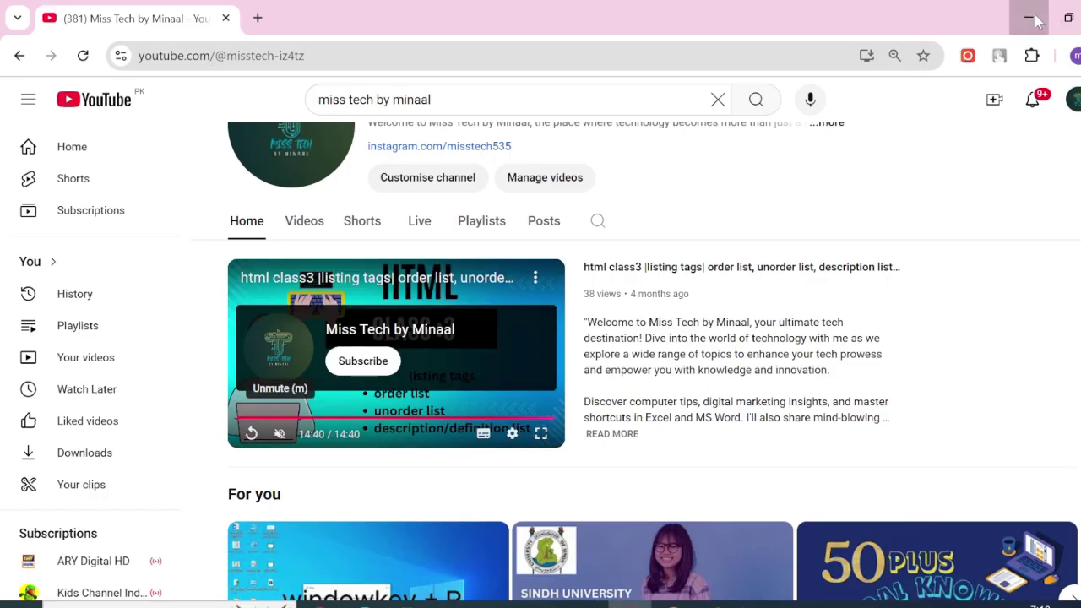
{"action": "left_click", "coordinate": [1029, 19]}
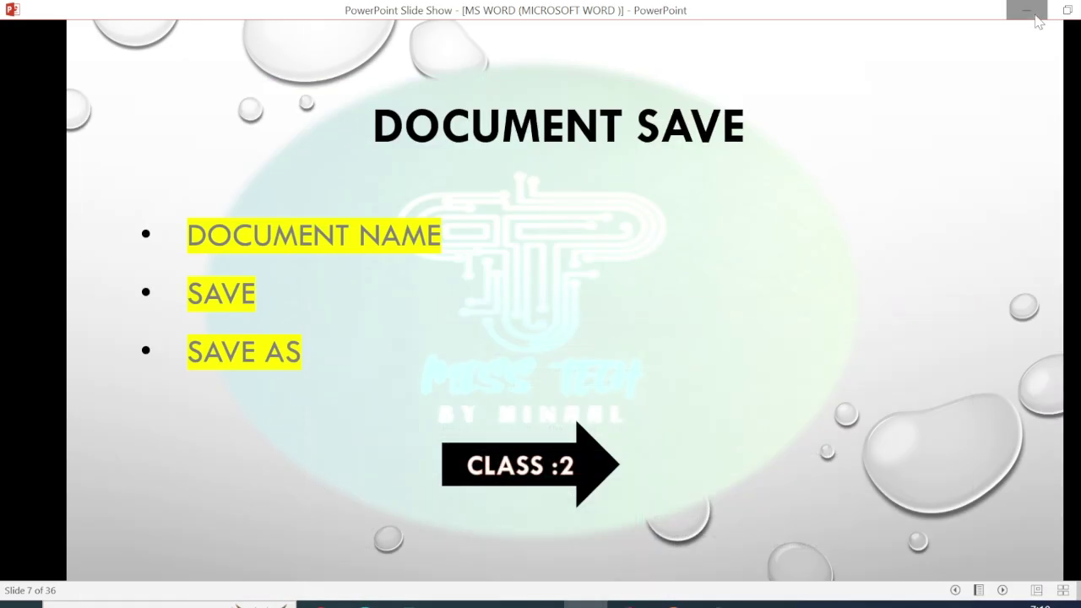
{"action": "left_click", "coordinate": [1028, 11]}
{"action": "left_click", "coordinate": [986, 38]}
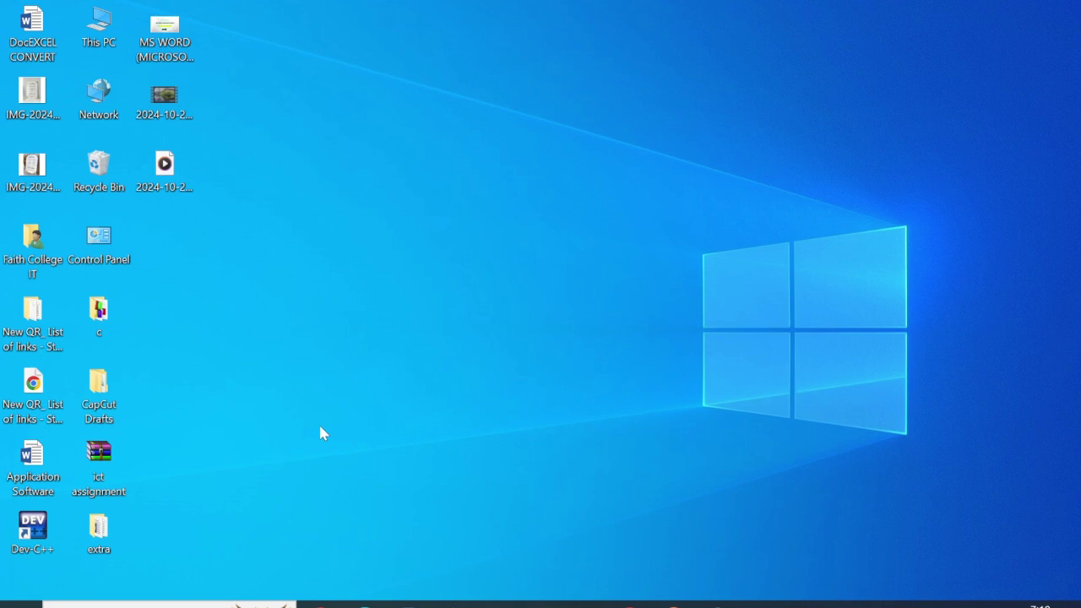
Launch Word with the winword run command and open the recent document class2.
{"action": "key", "text": "super+r"}
{"action": "key", "text": "Return"}
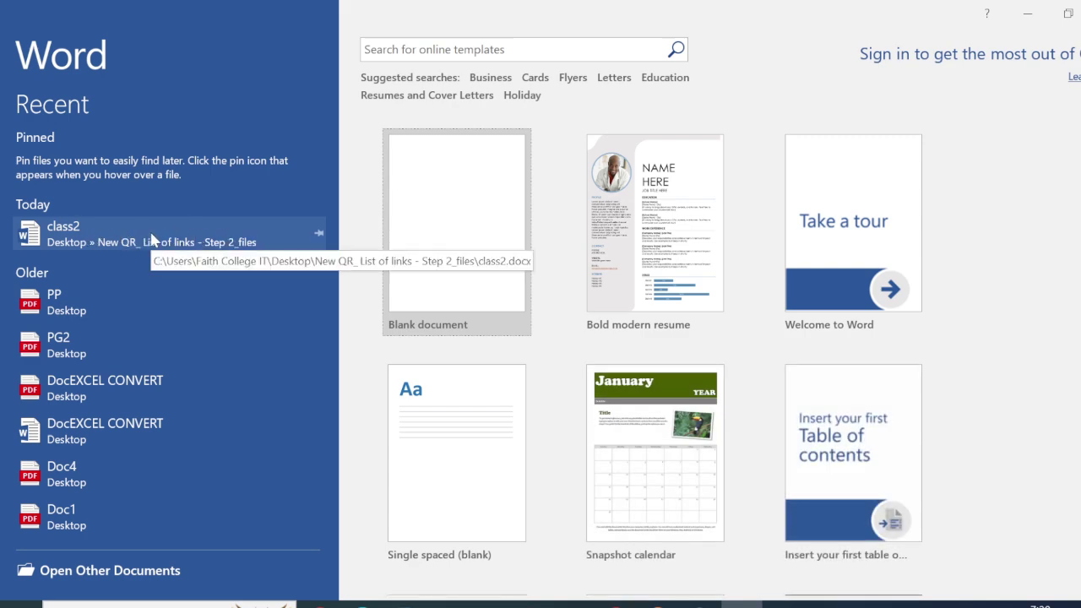
{"action": "left_click", "coordinate": [151, 239]}
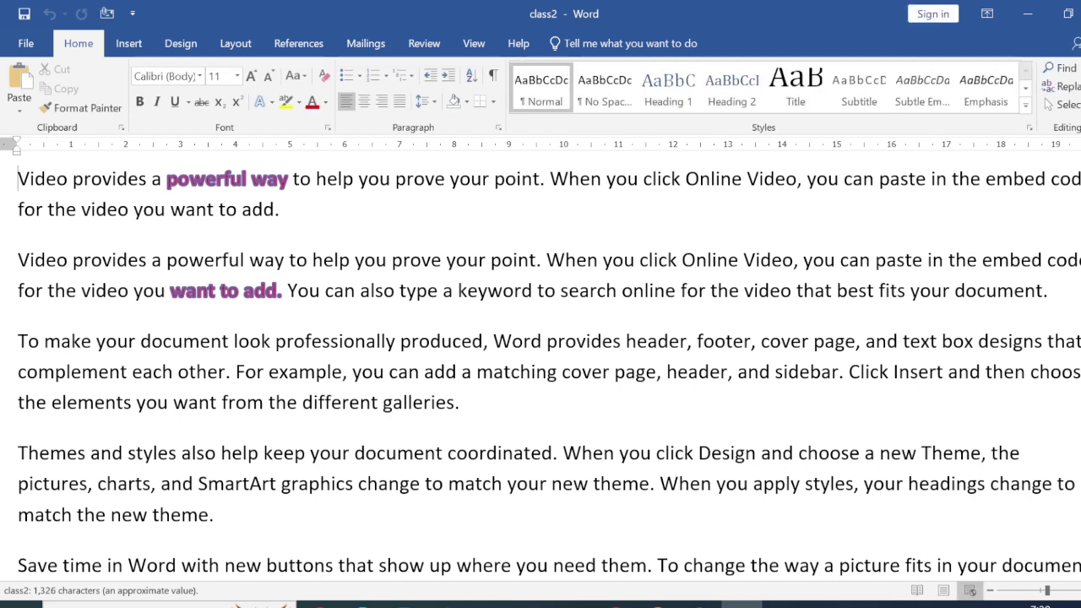
Delete "powerful way" from the first paragraph and close the document without saving the changes.
{"action": "left_click_drag", "start_coordinate": [166, 179], "coordinate": [296, 194]}
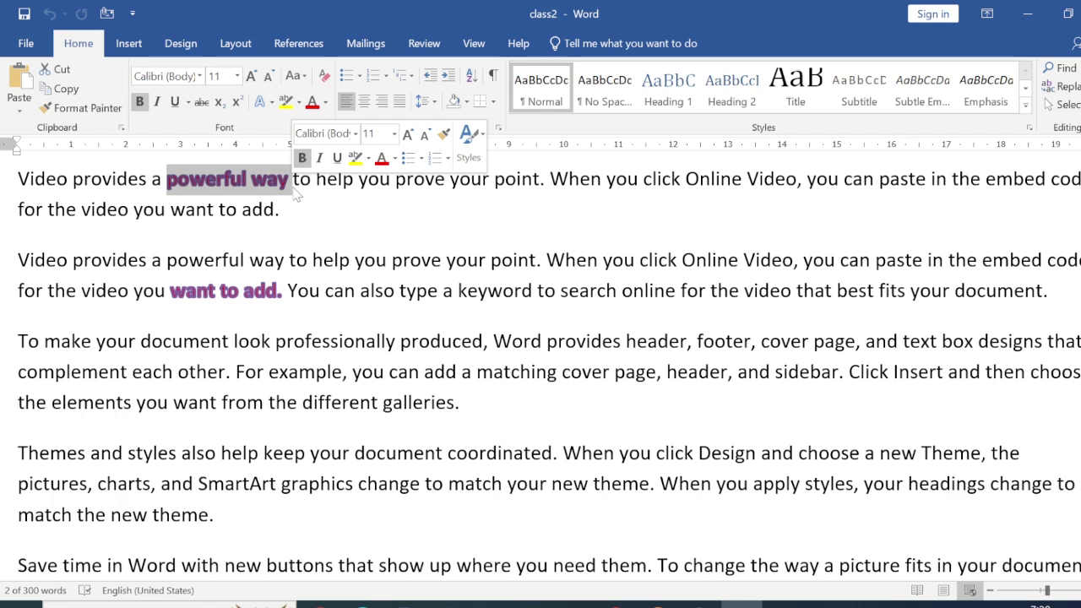
{"action": "key", "text": "Delete"}
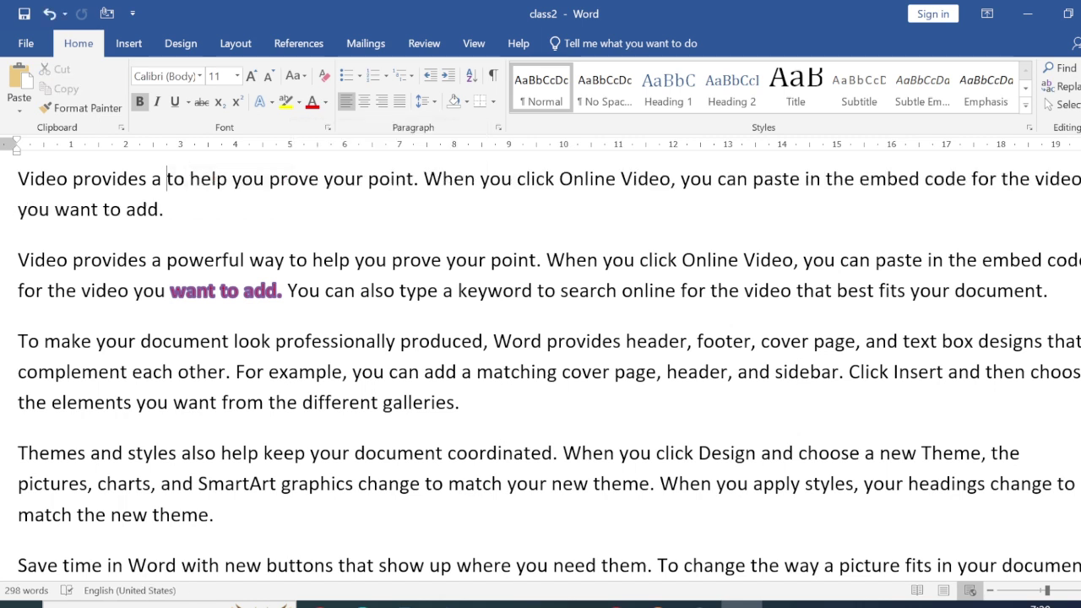
{"action": "key", "text": "alt+F4"}
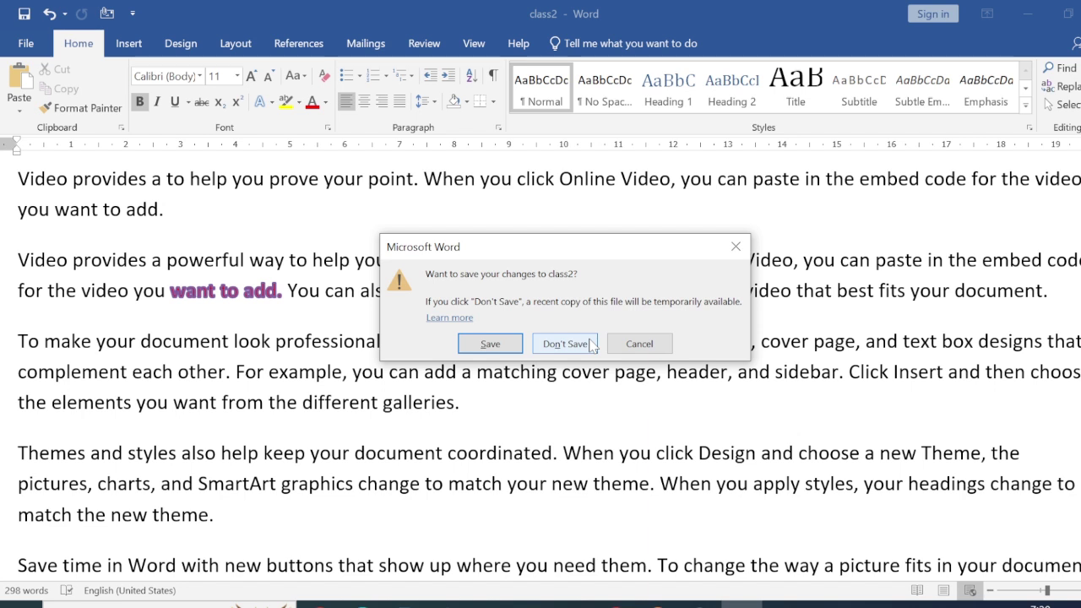
{"action": "left_click", "coordinate": [564, 343]}
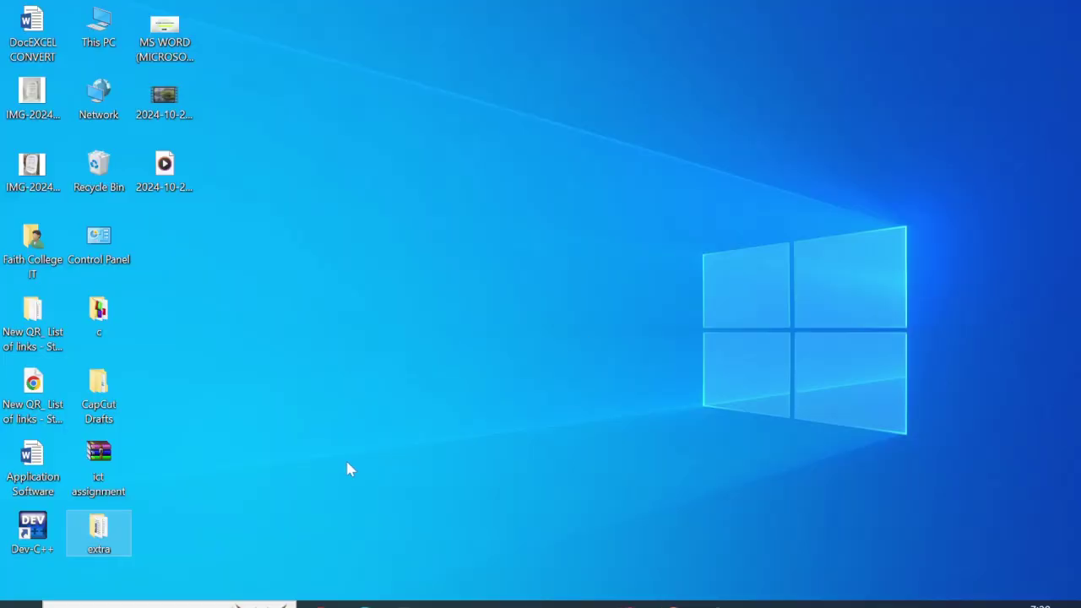
Run winword again and reopen class2 from the recent documents to check its first paragraph.
{"action": "key", "text": "super+r"}
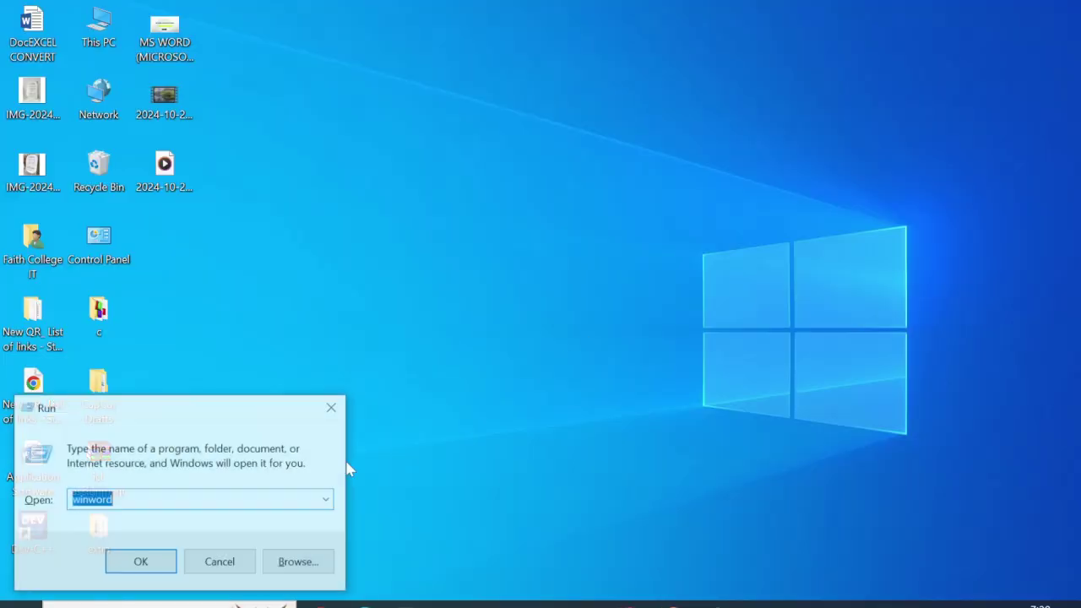
{"action": "key", "text": "Return"}
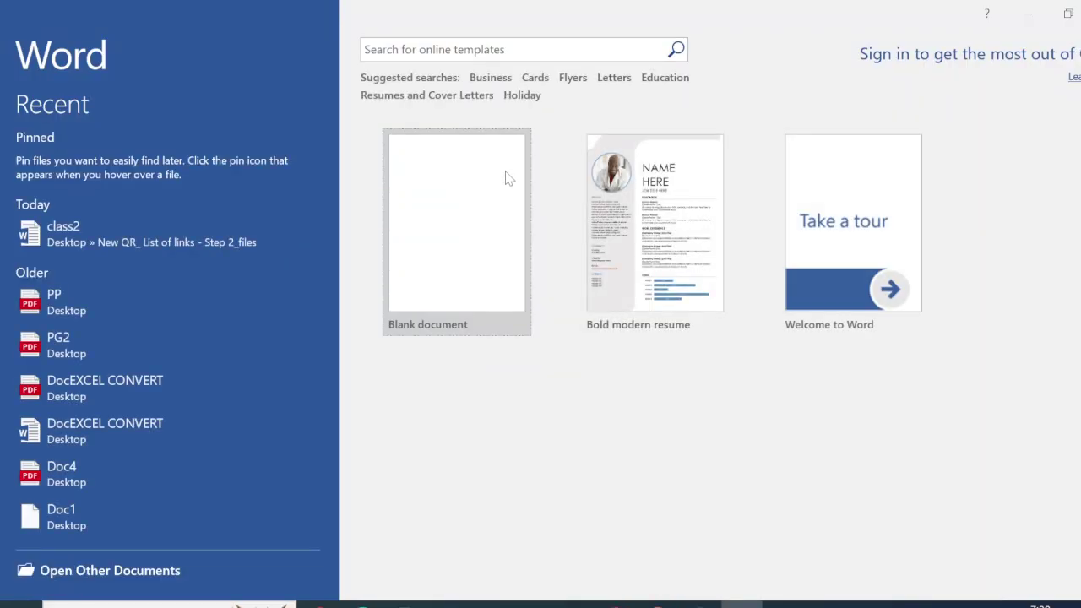
{"action": "left_click", "coordinate": [209, 223]}
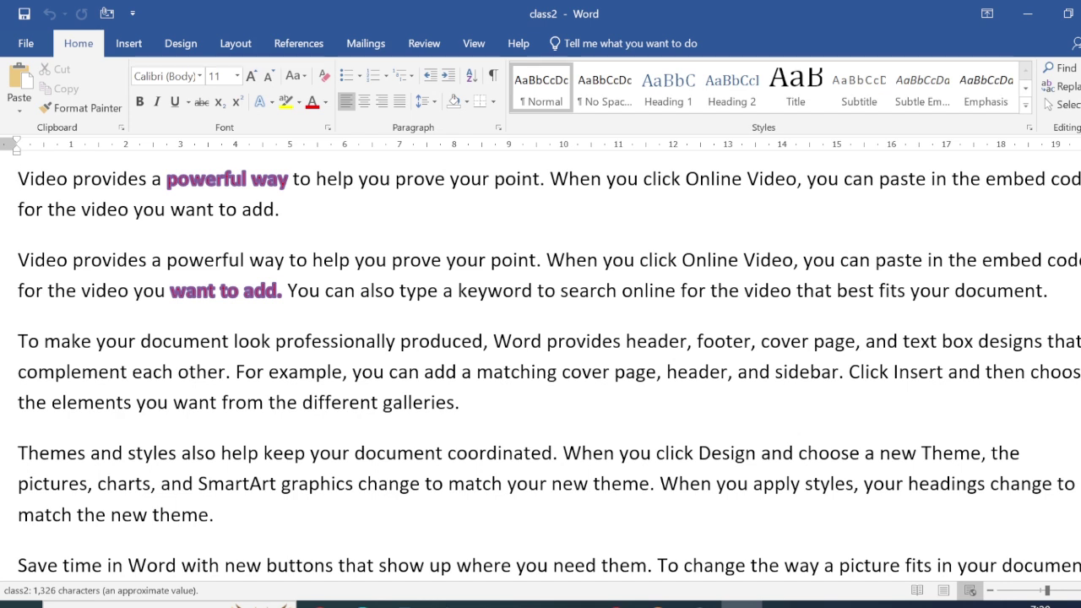
Delete "powerful way" from the first paragraph and close the class2 document, saving the changes.
{"action": "left_click_drag", "start_coordinate": [290, 179], "coordinate": [178, 179]}
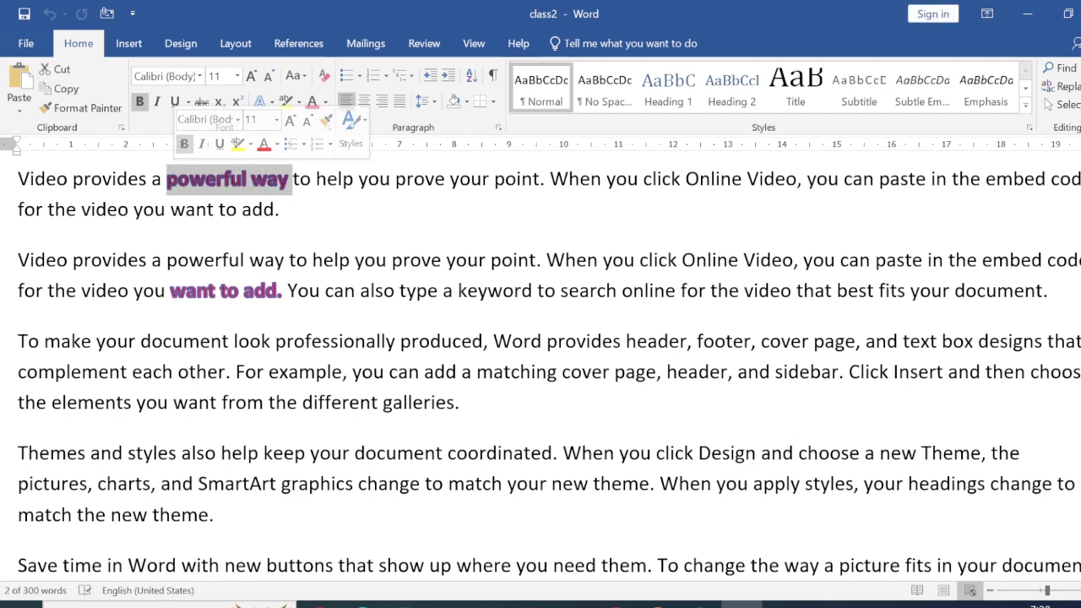
{"action": "left_click", "coordinate": [337, 179]}
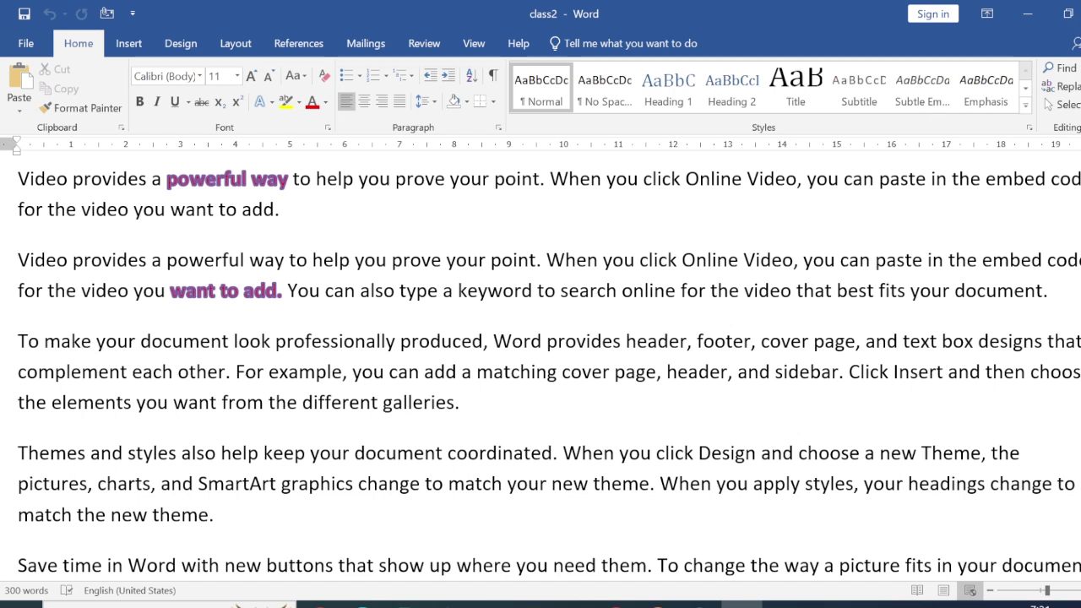
{"action": "left_click_drag", "start_coordinate": [288, 178], "coordinate": [166, 179]}
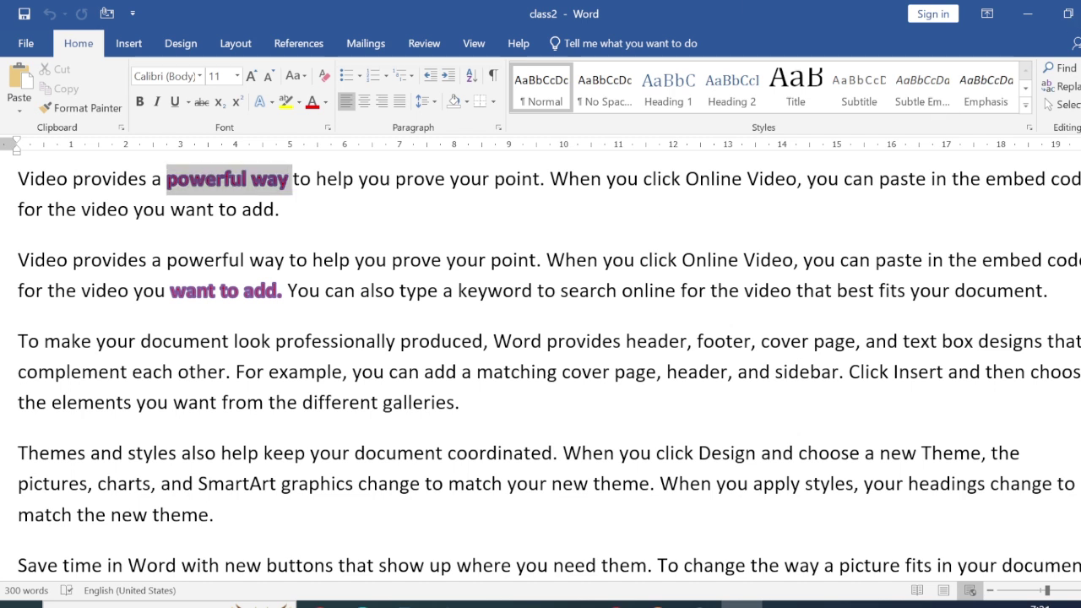
{"action": "key", "text": "Delete"}
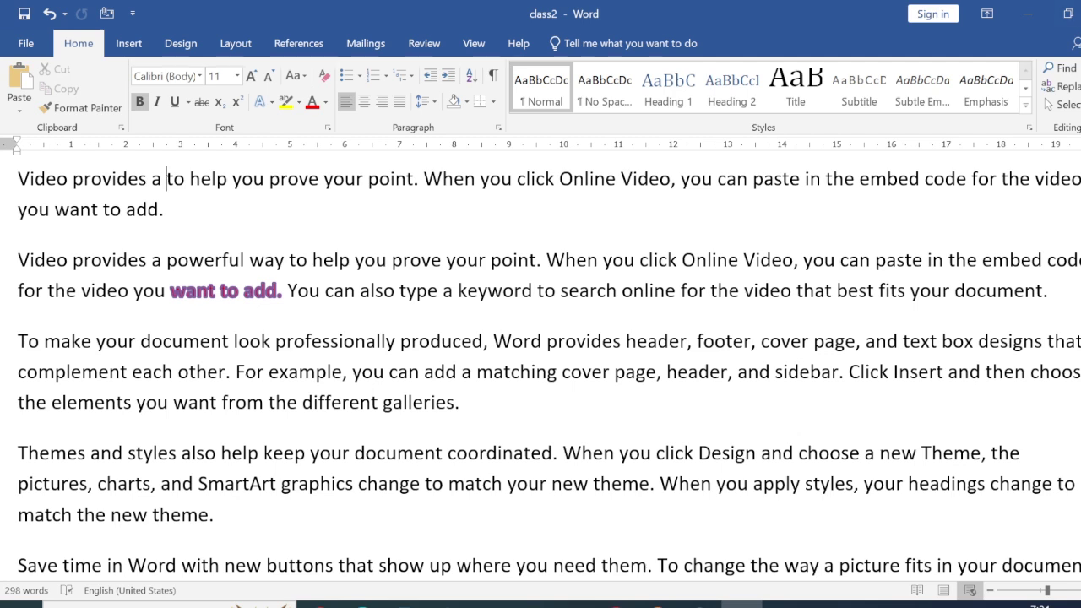
{"action": "key", "text": "alt+F4"}
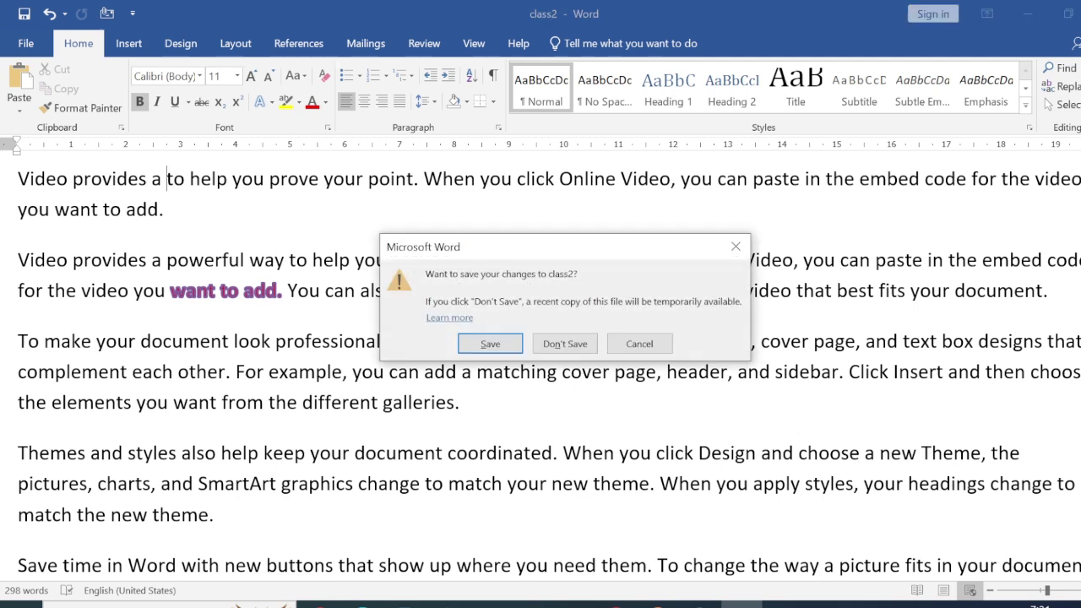
{"action": "left_click", "coordinate": [487, 344]}
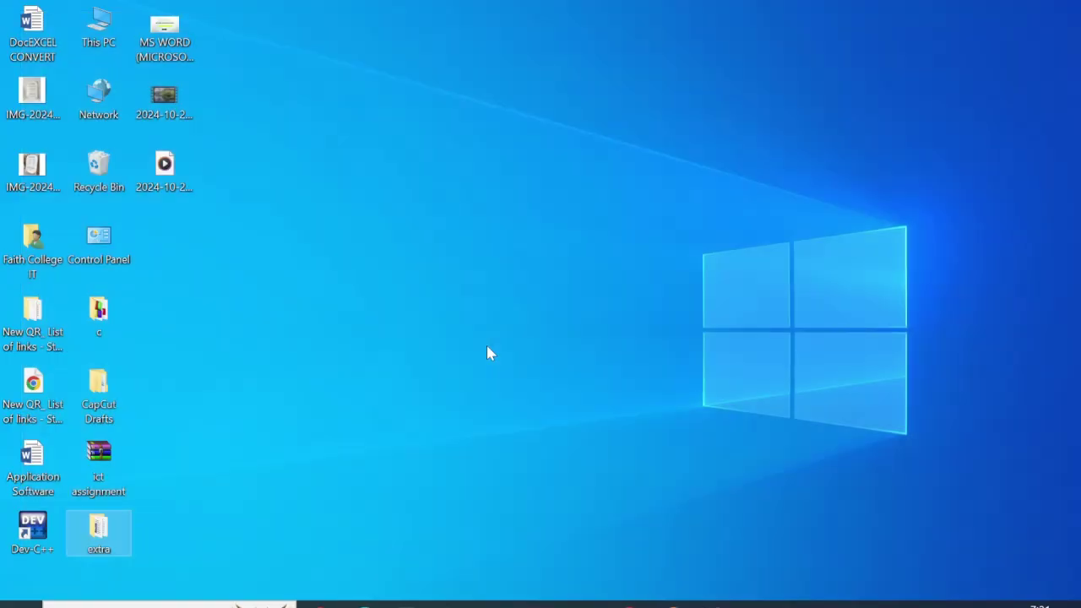
Relaunch Word from the Run dialog and reopen the recent document class2 to check the edited first paragraph.
{"action": "key", "text": "super+r"}
{"action": "key", "text": "Return"}
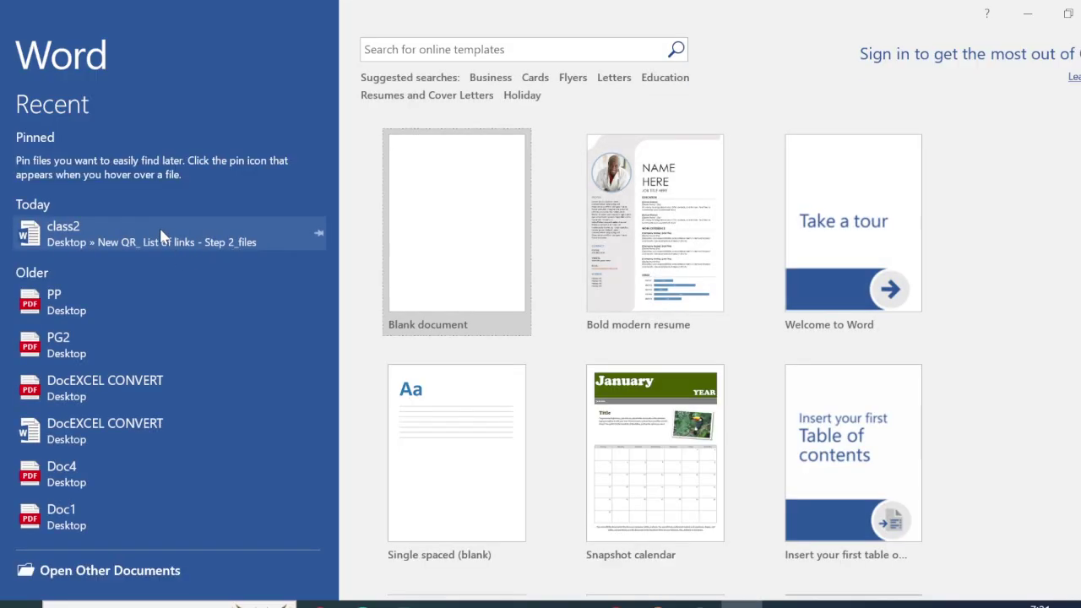
{"action": "left_click", "coordinate": [161, 233]}
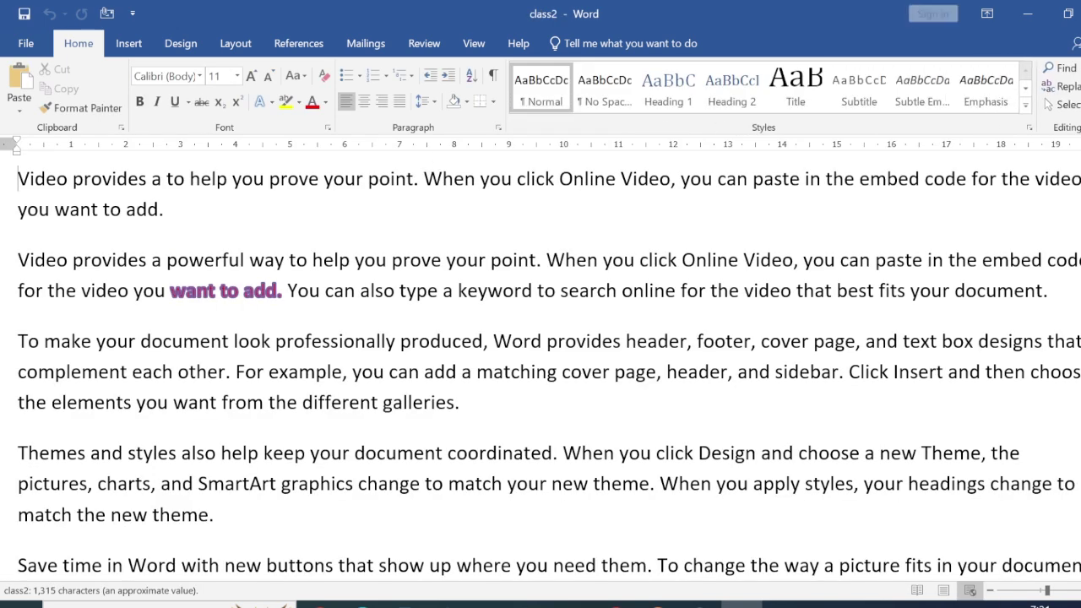
{"action": "left_click_drag", "start_coordinate": [152, 179], "coordinate": [366, 179]}
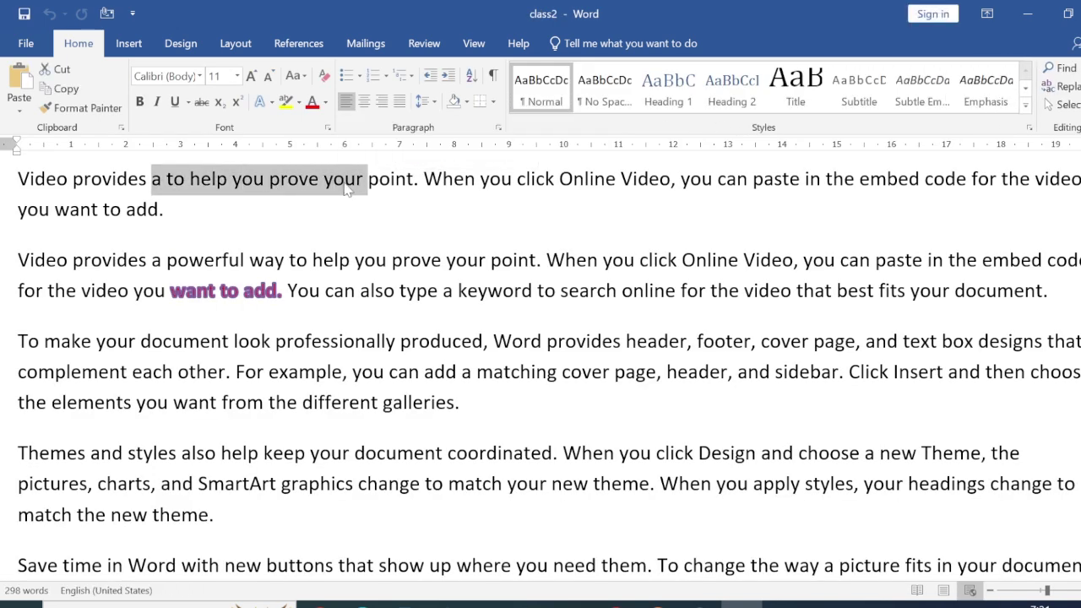
{"action": "left_click", "coordinate": [344, 180]}
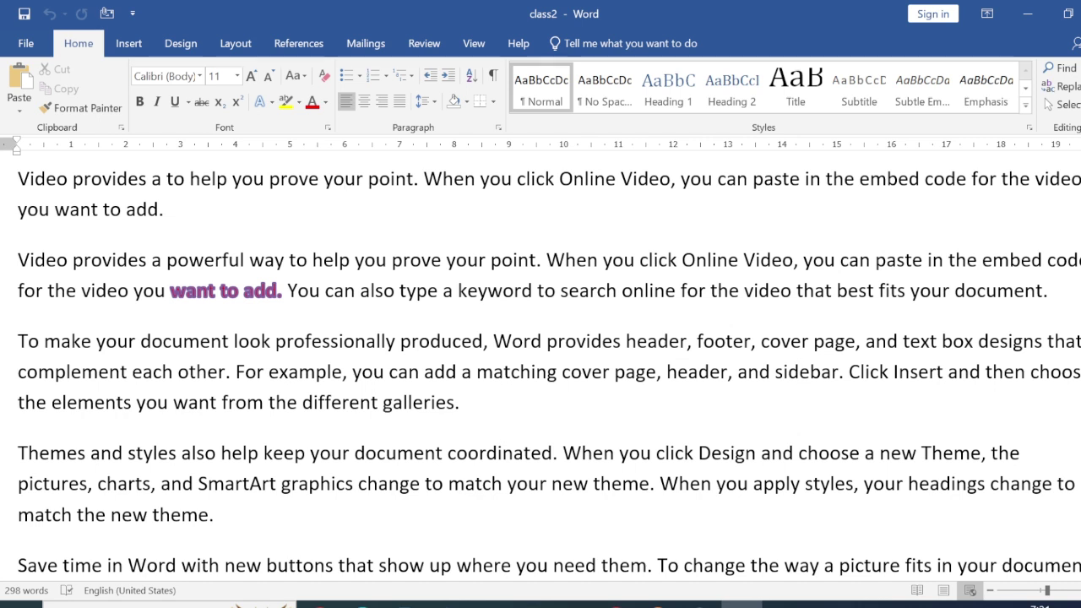